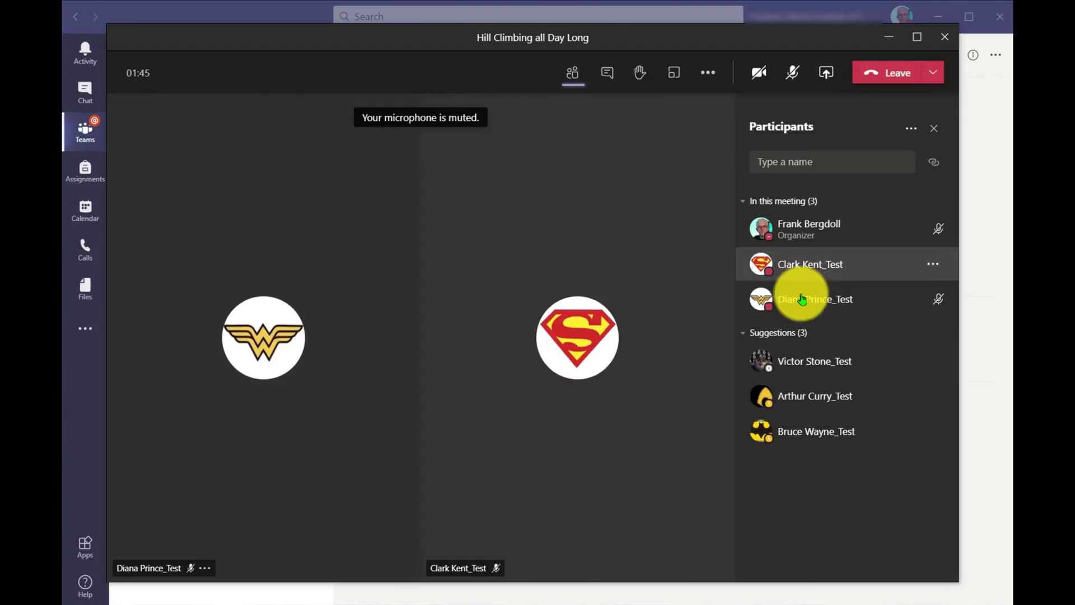
Create one breakout room for the meeting with the participants assigned automatically
{"action": "left_click", "coordinate": [573, 81]}
{"action": "left_click", "coordinate": [573, 82]}
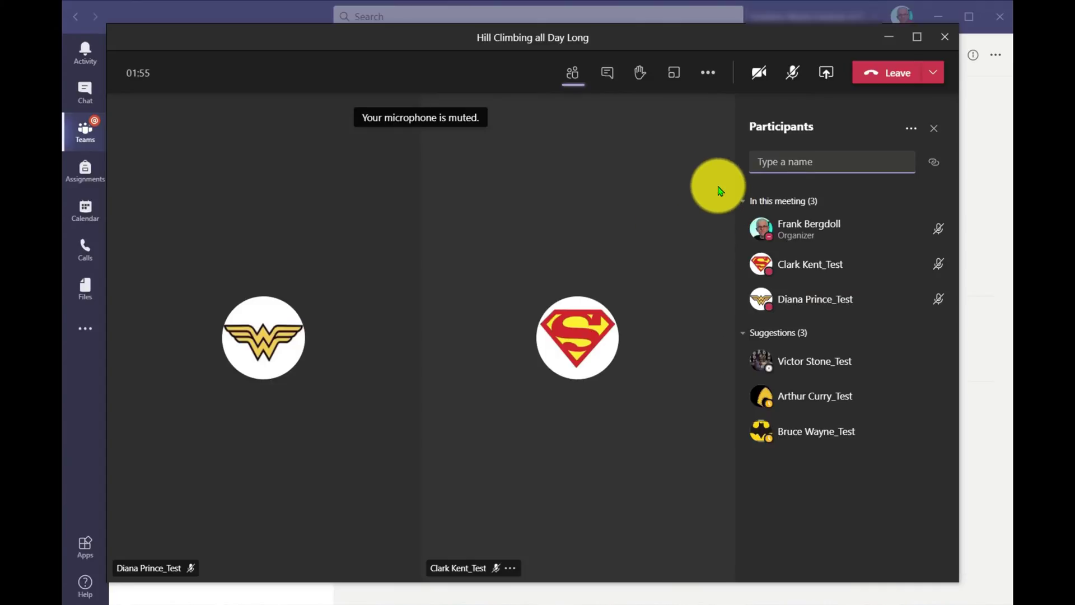
{"action": "left_click", "coordinate": [676, 78]}
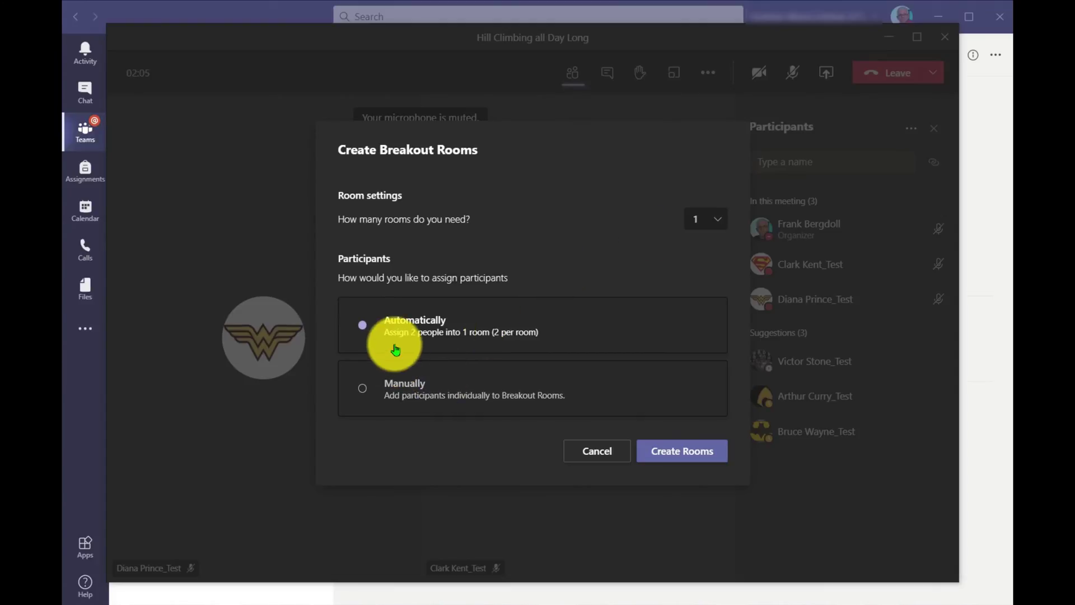
{"action": "left_click", "coordinate": [717, 217]}
{"action": "left_click", "coordinate": [595, 223]}
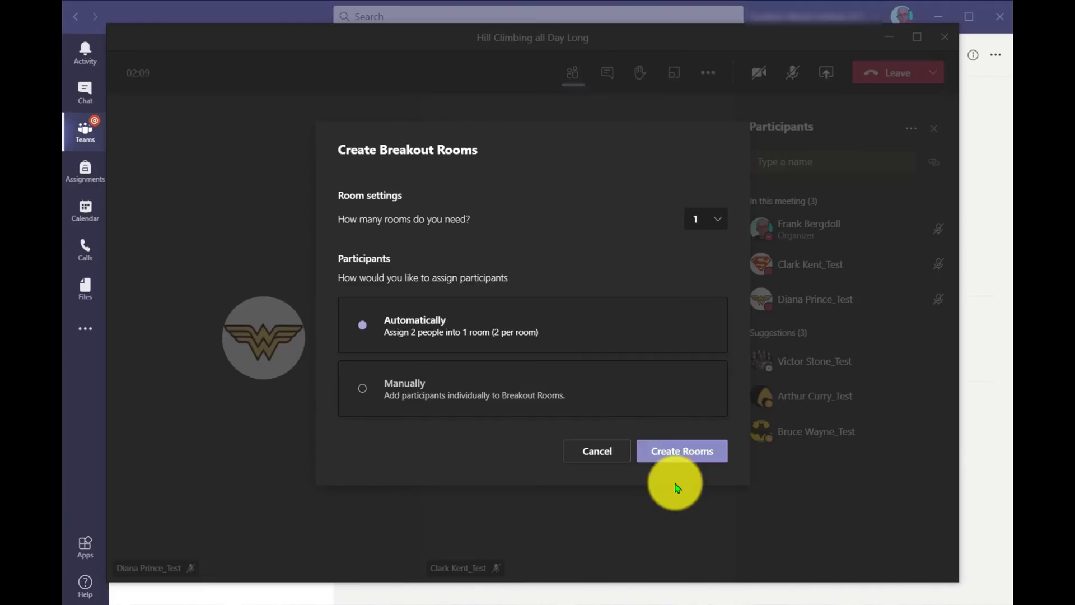
{"action": "left_click", "coordinate": [677, 456]}
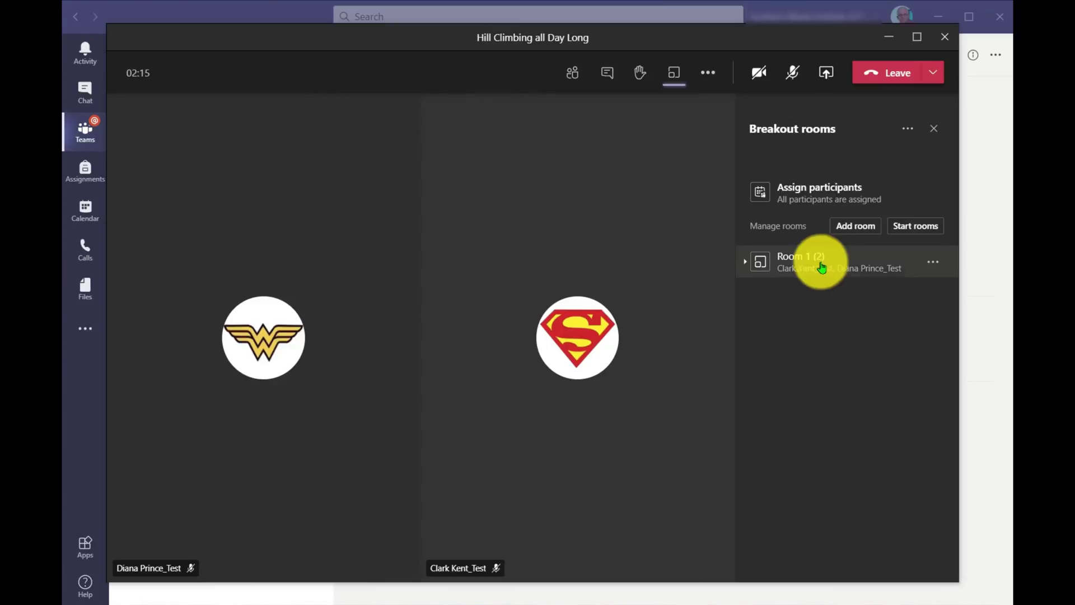
Start the breakout rooms and close Room 1 again using its room options
{"action": "mouse_move", "coordinate": [932, 276]}
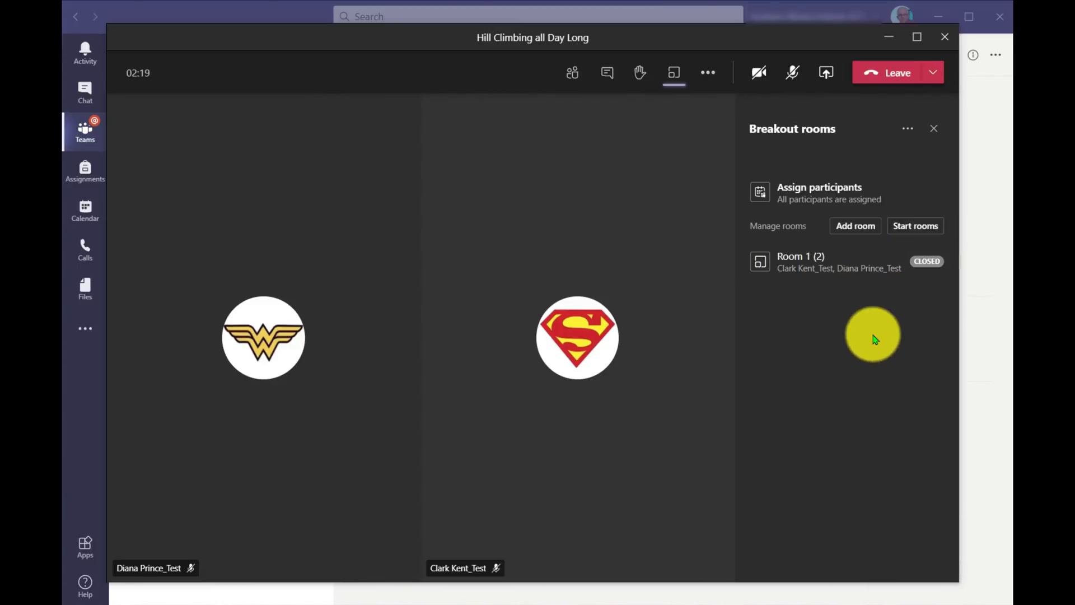
{"action": "left_click", "coordinate": [912, 226]}
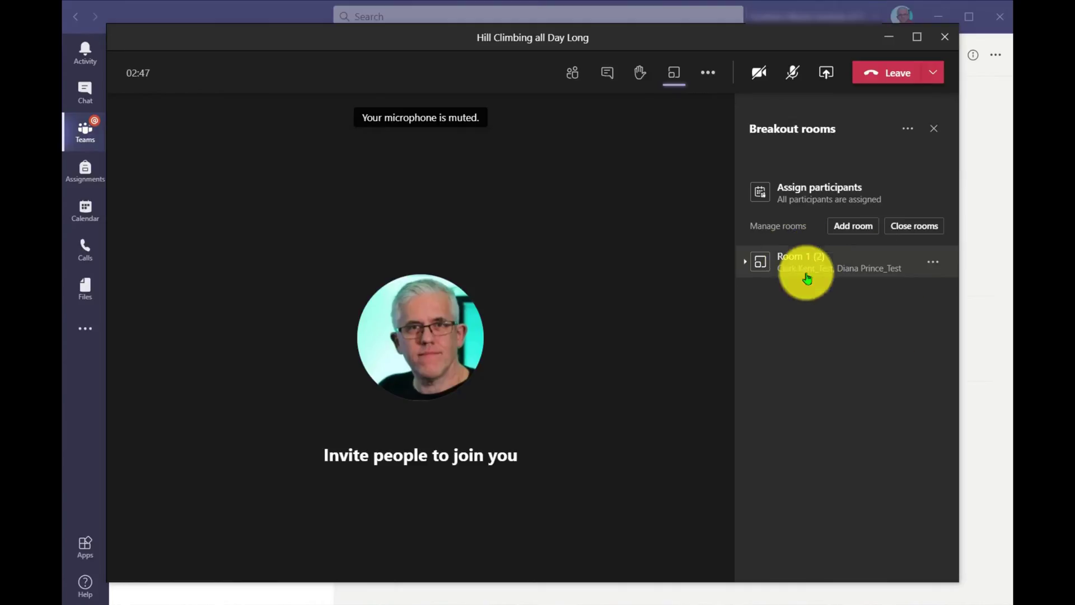
{"action": "left_click", "coordinate": [934, 263]}
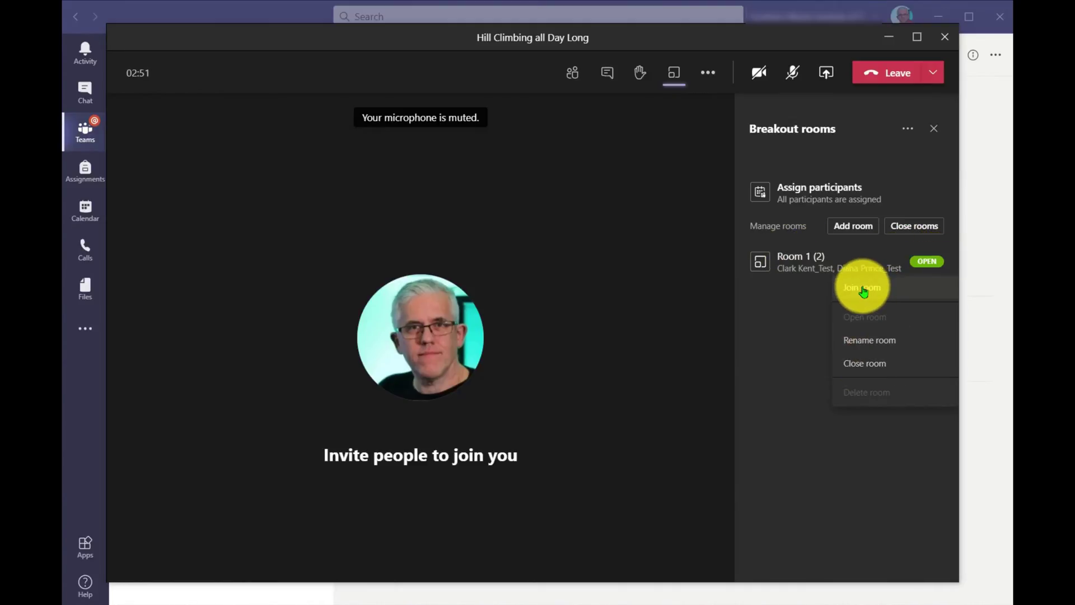
{"action": "left_click", "coordinate": [797, 332]}
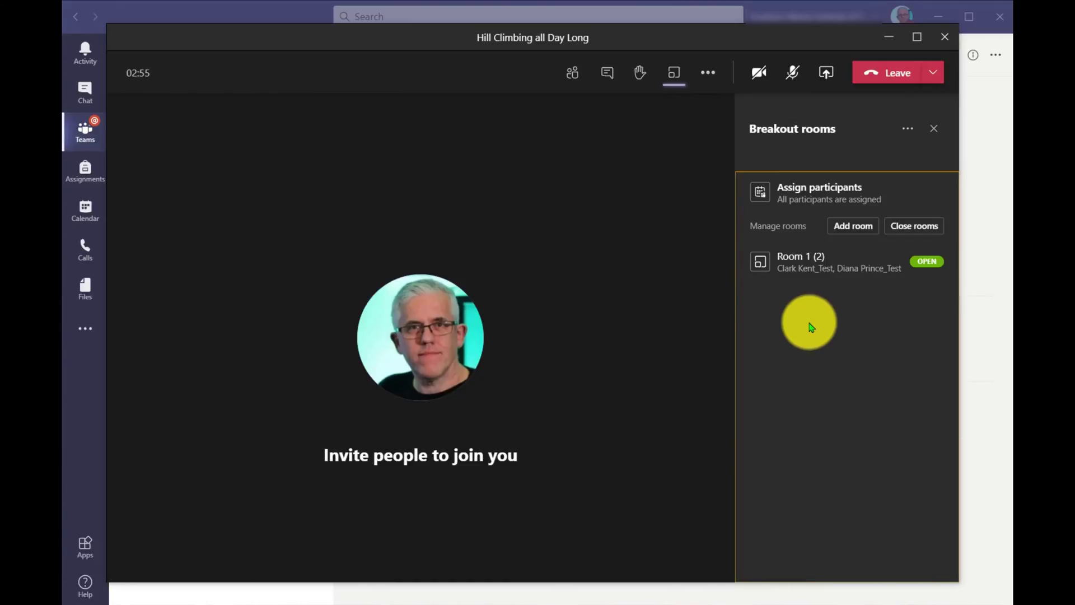
{"action": "left_click", "coordinate": [935, 262]}
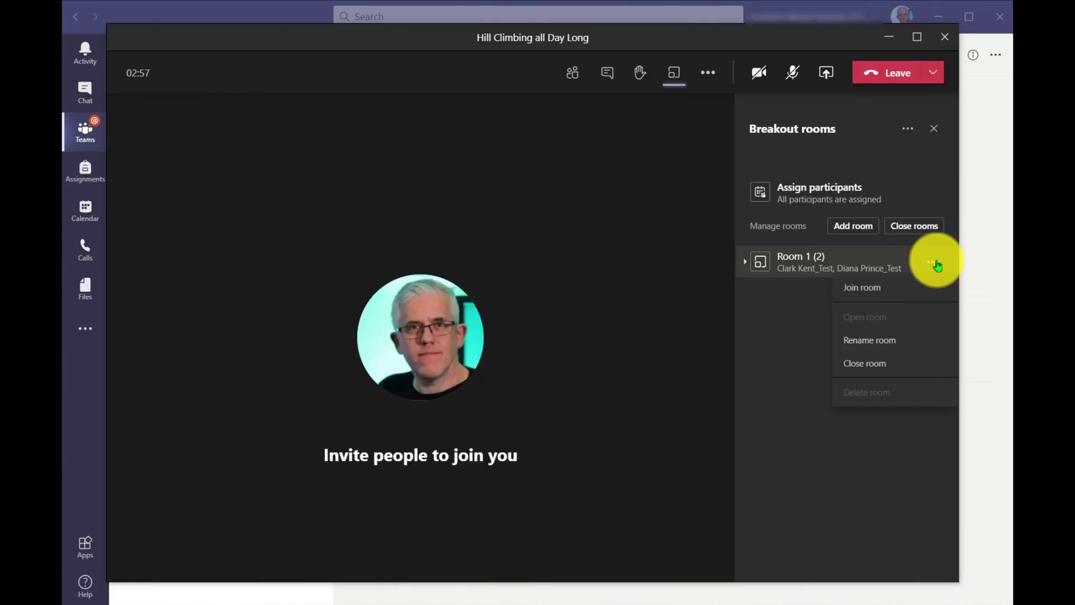
{"action": "left_click", "coordinate": [867, 364]}
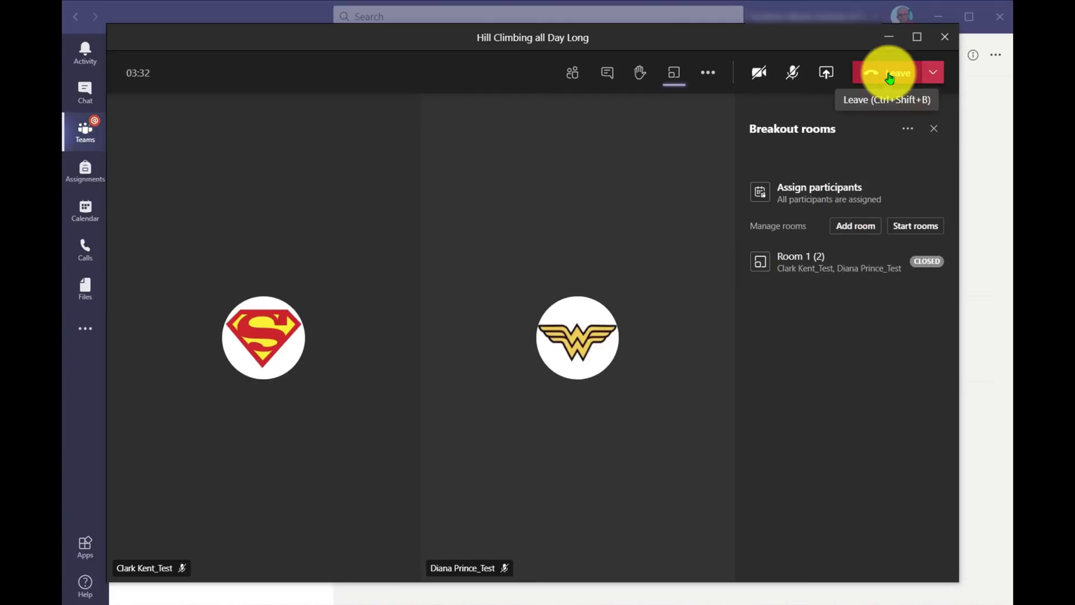
End the Hill Climbing all Day Long meeting for everyone and rate its call quality with five stars
{"action": "left_click", "coordinate": [938, 76]}
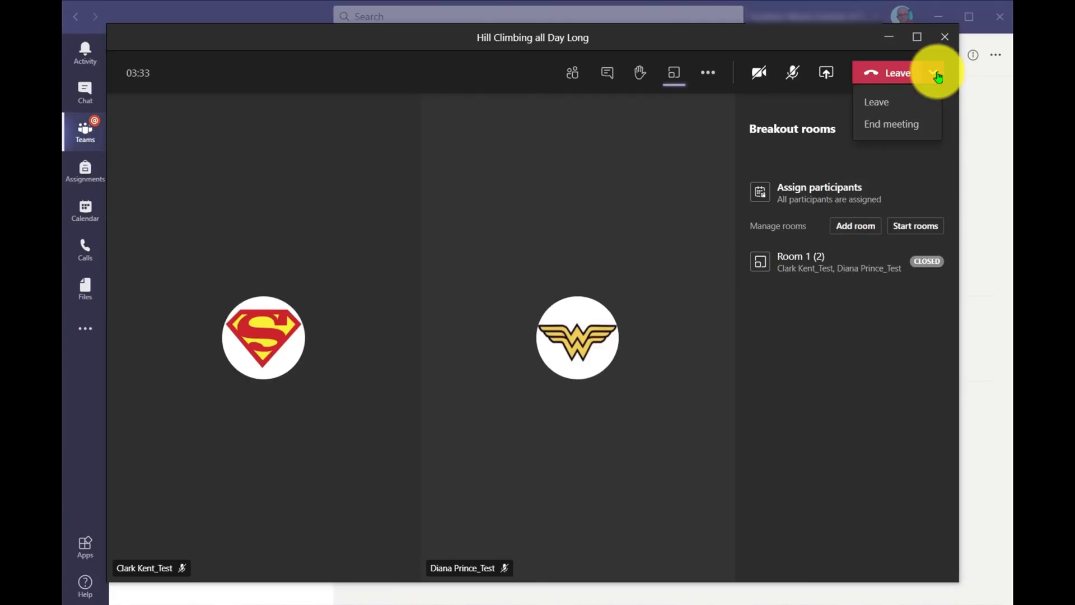
{"action": "left_click", "coordinate": [886, 125]}
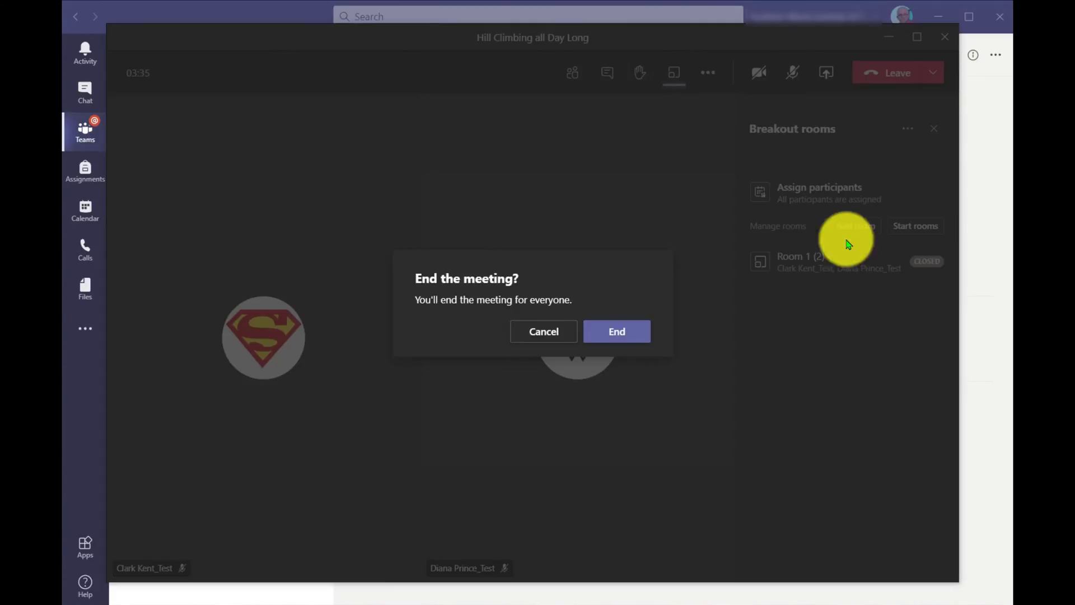
{"action": "left_click", "coordinate": [617, 328]}
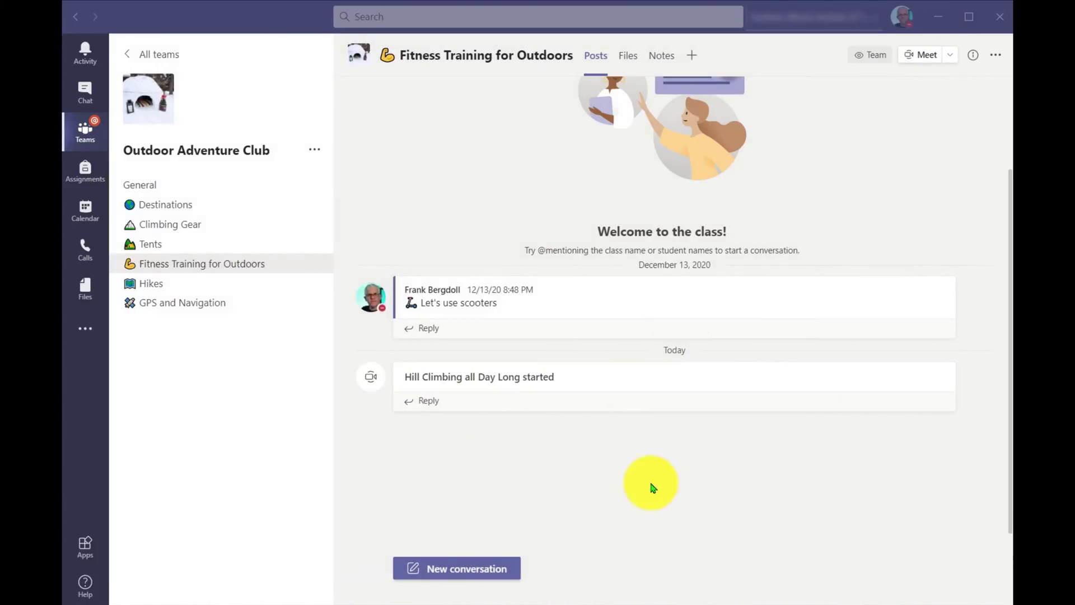
{"action": "left_click", "coordinate": [468, 497]}
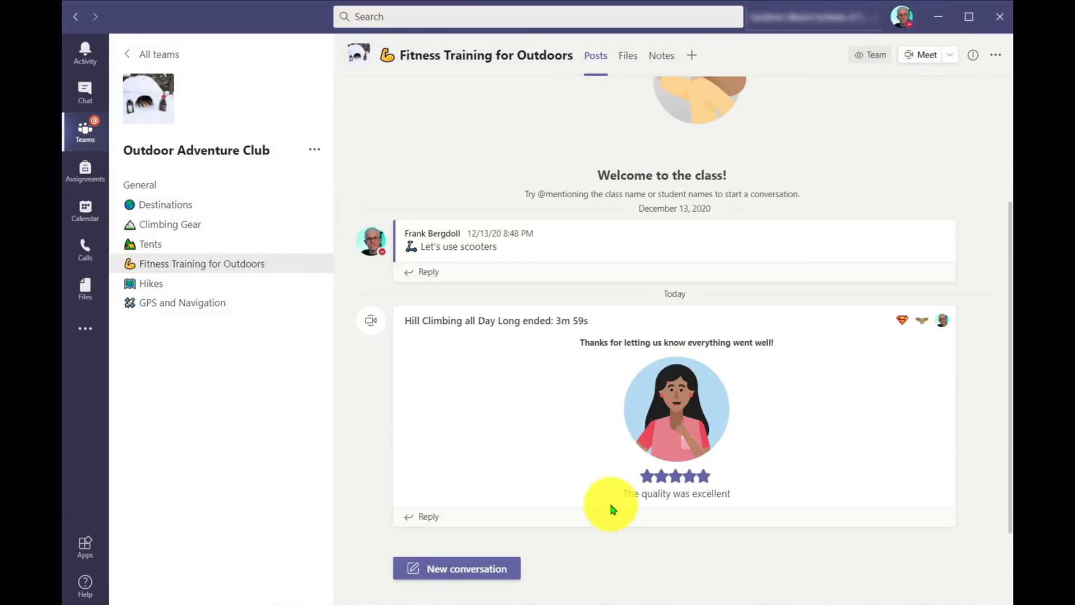
Start a meeting with computer audio in the Fitness Training for Outdoors channel and review the breakout room creation settings without creating rooms
{"action": "left_click", "coordinate": [921, 56]}
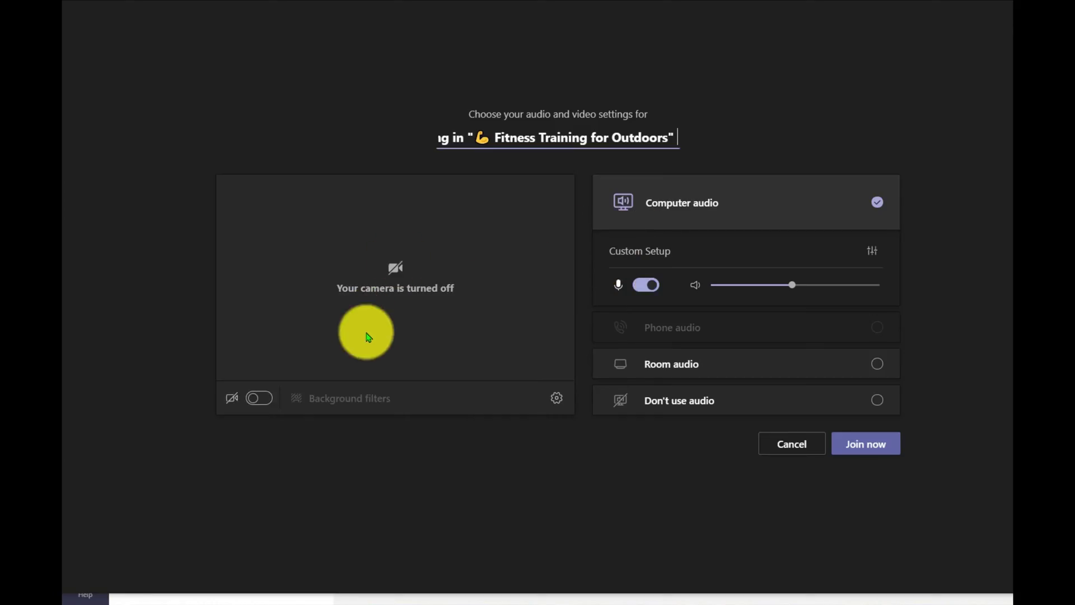
{"action": "left_click", "coordinate": [868, 447]}
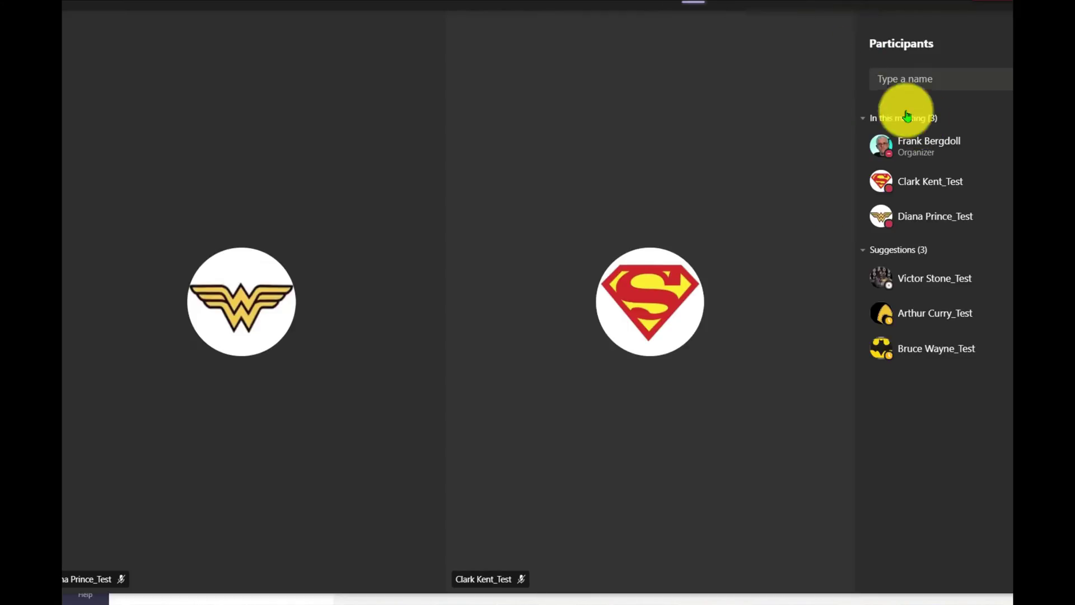
{"action": "left_click", "coordinate": [794, 5]}
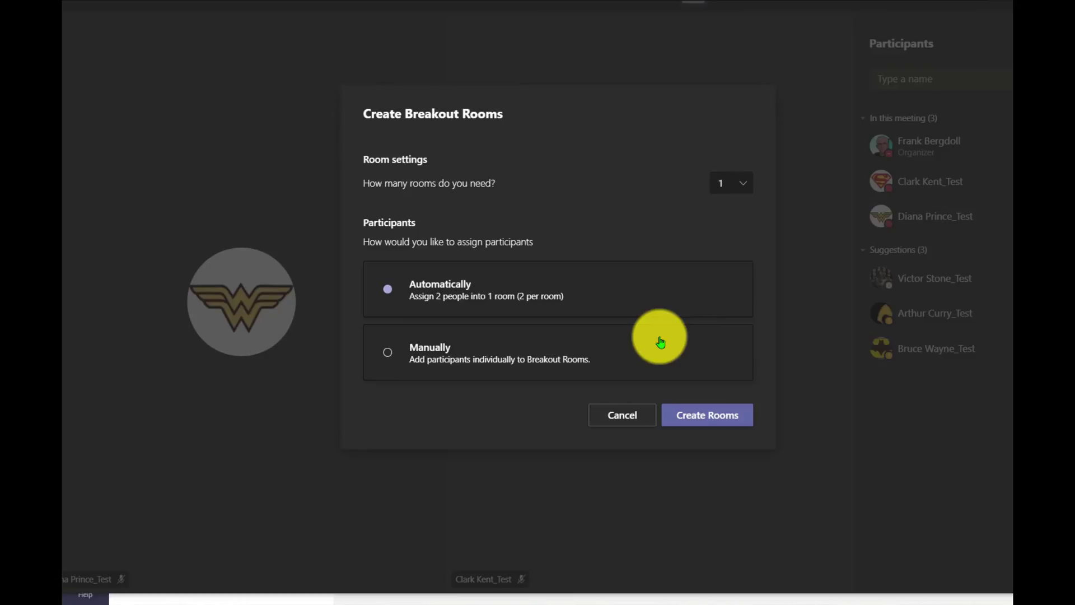
{"action": "left_click", "coordinate": [621, 416]}
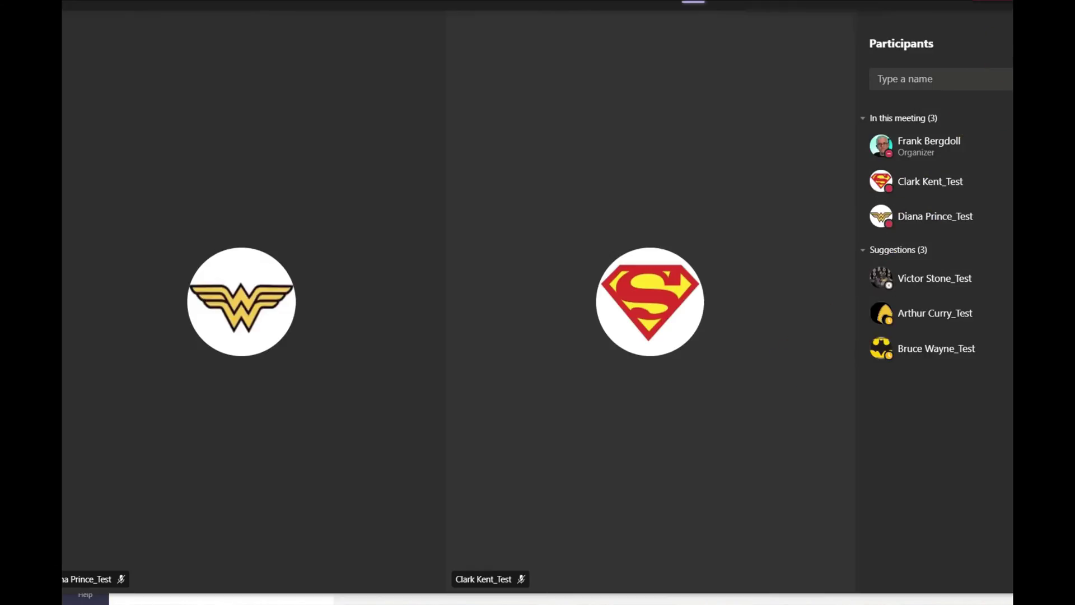
End the channel meeting for everyone
{"action": "left_click", "coordinate": [968, 56]}
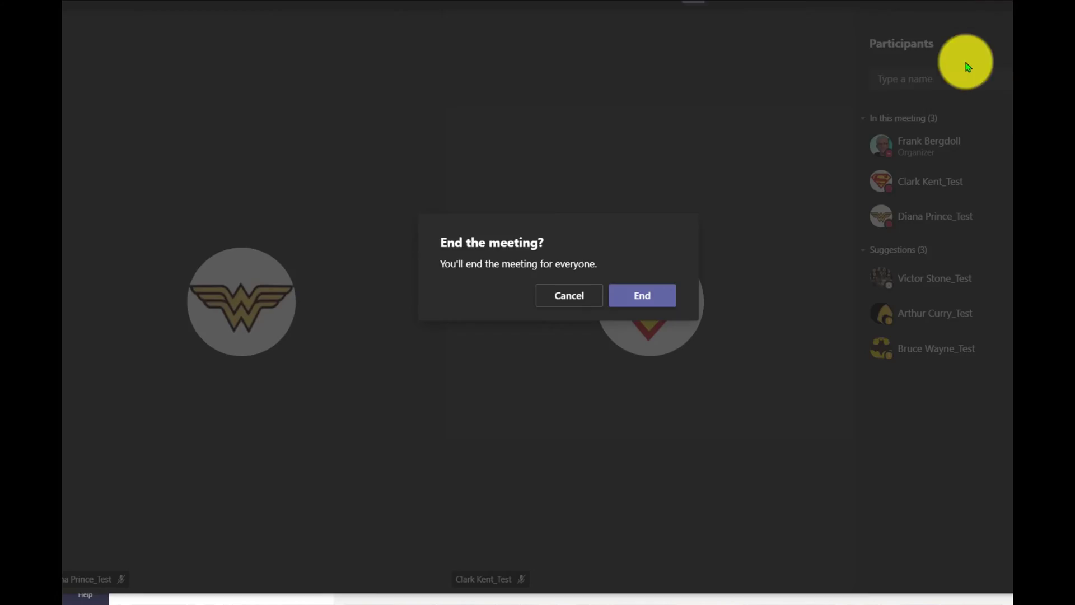
{"action": "left_click", "coordinate": [634, 302]}
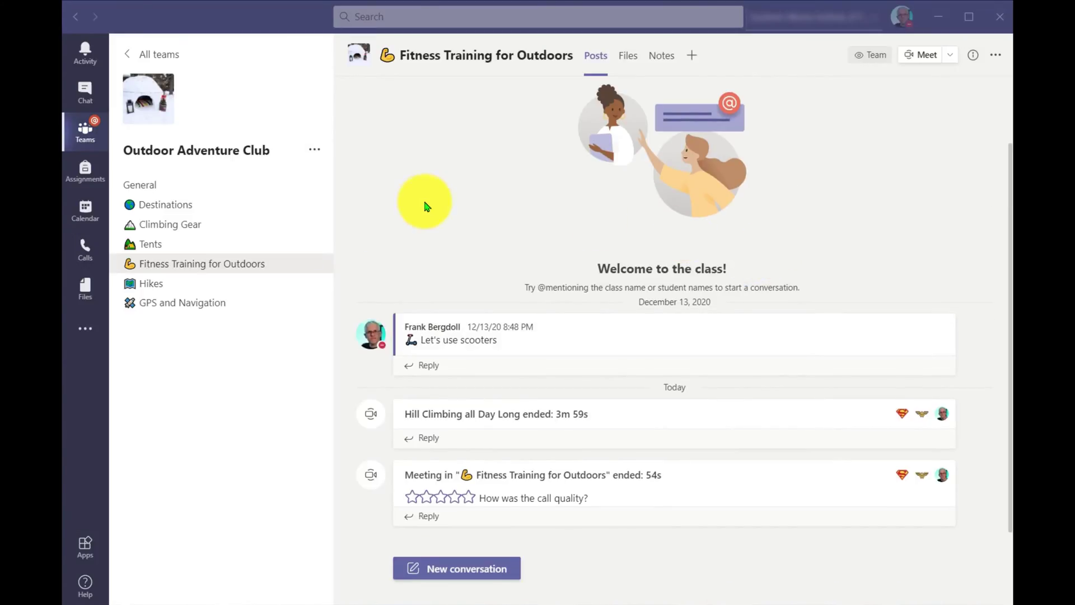
Open the channel management list of the Outdoor Adventure Club team
{"action": "left_click", "coordinate": [314, 150]}
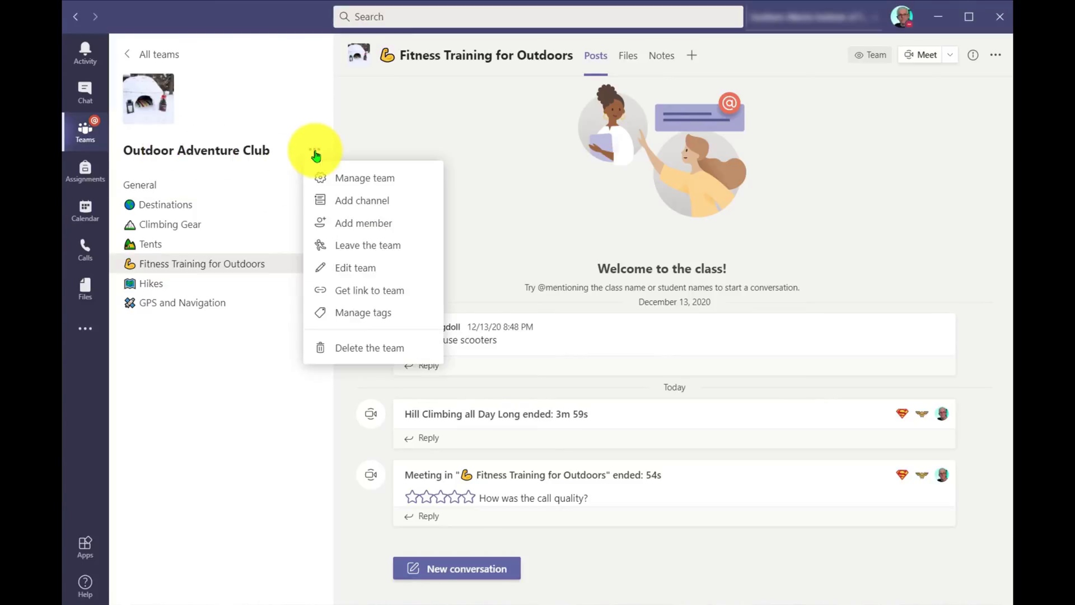
{"action": "left_click", "coordinate": [362, 180]}
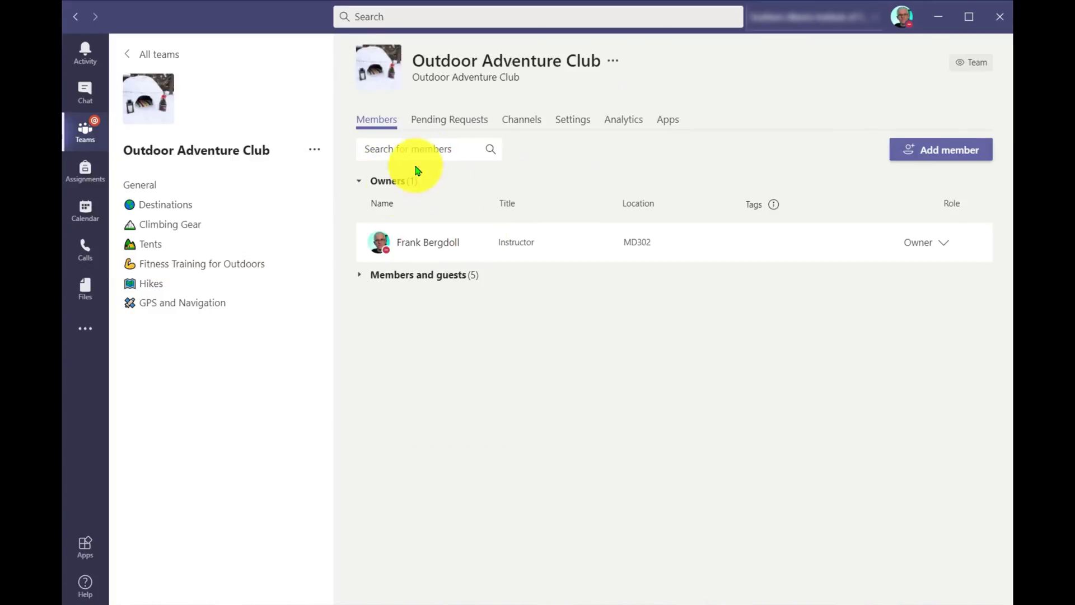
{"action": "left_click", "coordinate": [527, 127]}
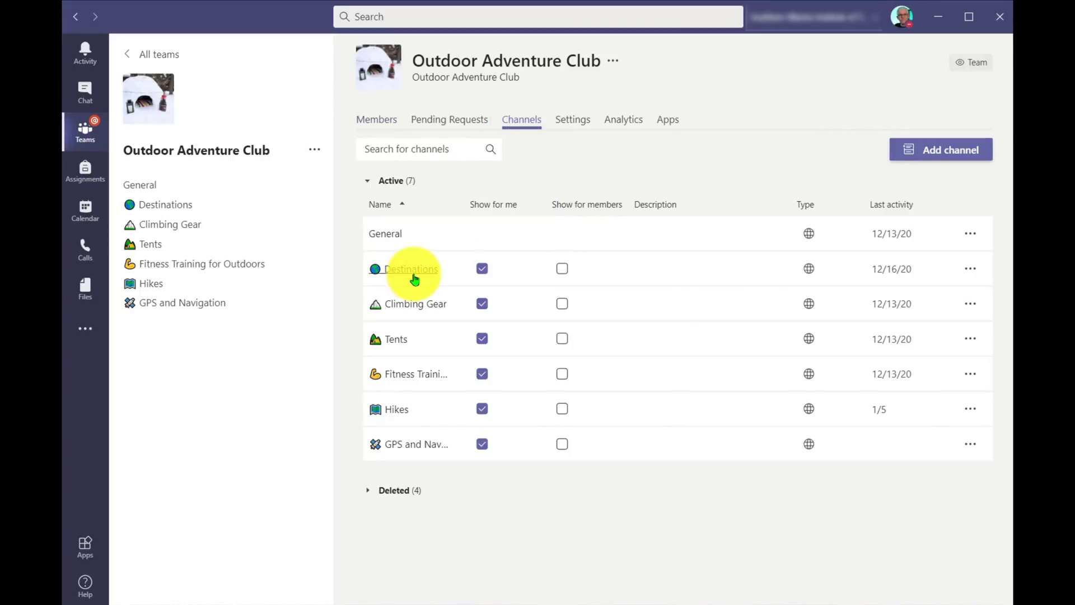
{"action": "left_click_drag", "start_coordinate": [395, 374], "coordinate": [398, 446]}
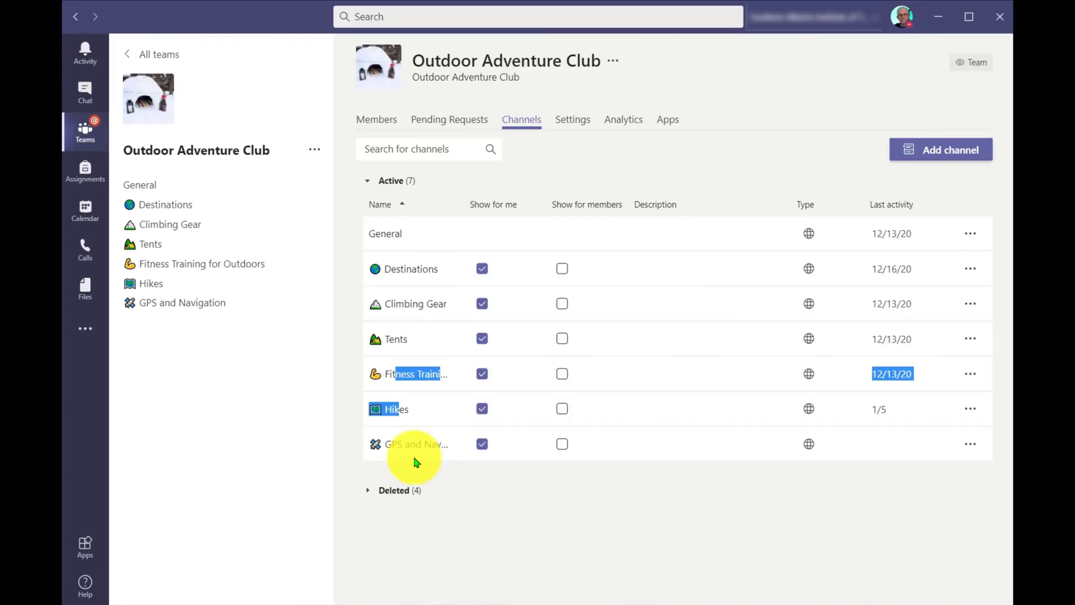
{"action": "left_click", "coordinate": [412, 454]}
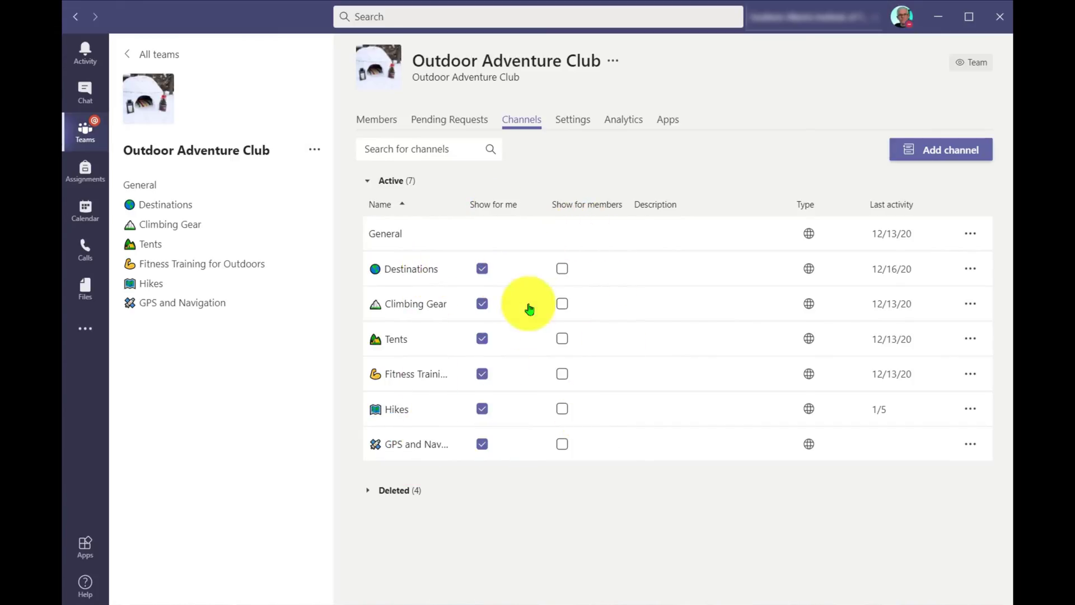
Show Destinations, Climbing Gear, Tents, Fitness Training, Hikes and GPS and Navigation to all members, suppressing further confirmation prompts
{"action": "left_click", "coordinate": [562, 269]}
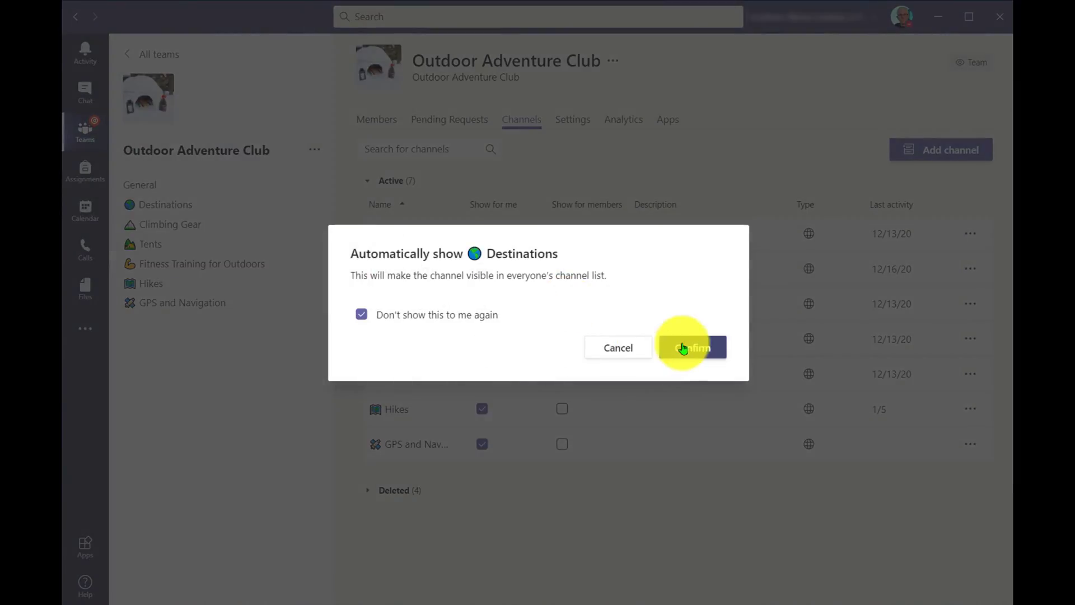
{"action": "left_click", "coordinate": [687, 348]}
{"action": "left_click", "coordinate": [562, 304]}
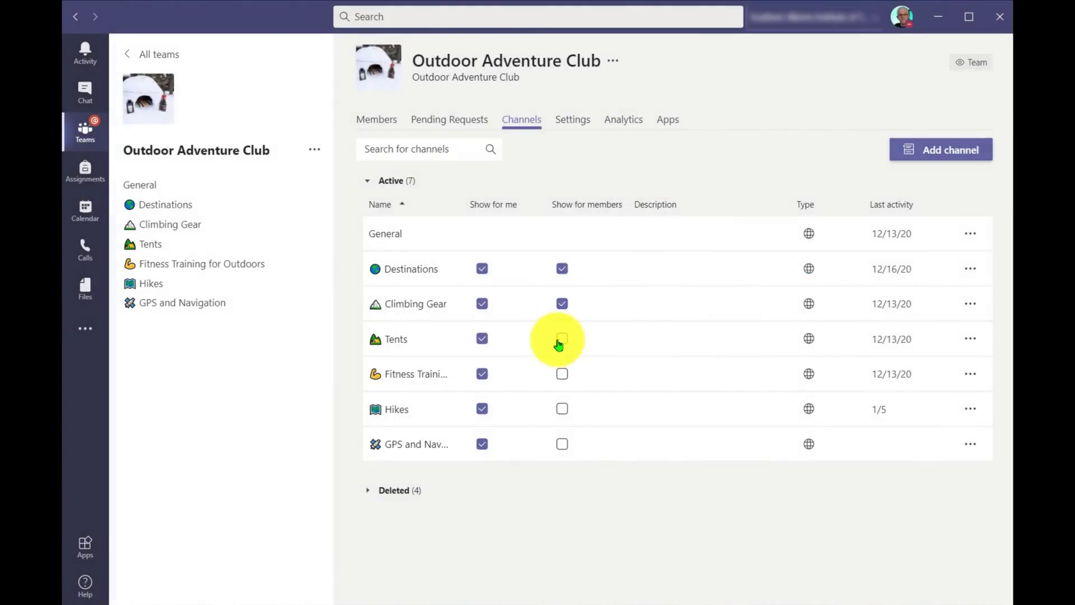
{"action": "left_click", "coordinate": [561, 340]}
{"action": "left_click", "coordinate": [563, 374]}
{"action": "left_click", "coordinate": [562, 409]}
{"action": "left_click", "coordinate": [562, 444]}
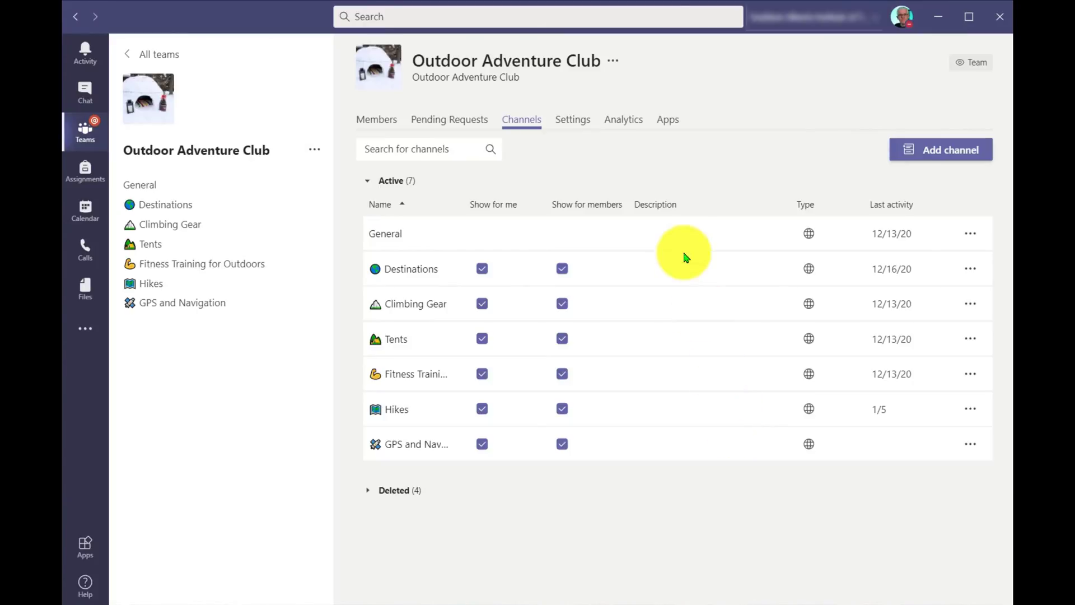
Add a private channel named Group One to the team, without a description, and add three students as its members
{"action": "left_click", "coordinate": [928, 156]}
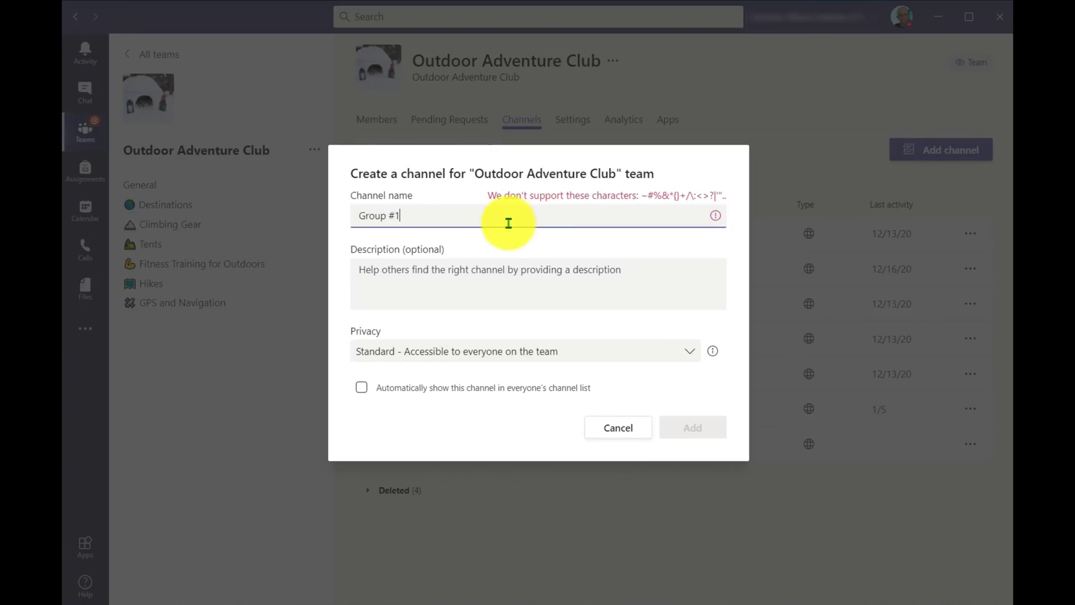
{"action": "type", "text": "One"}
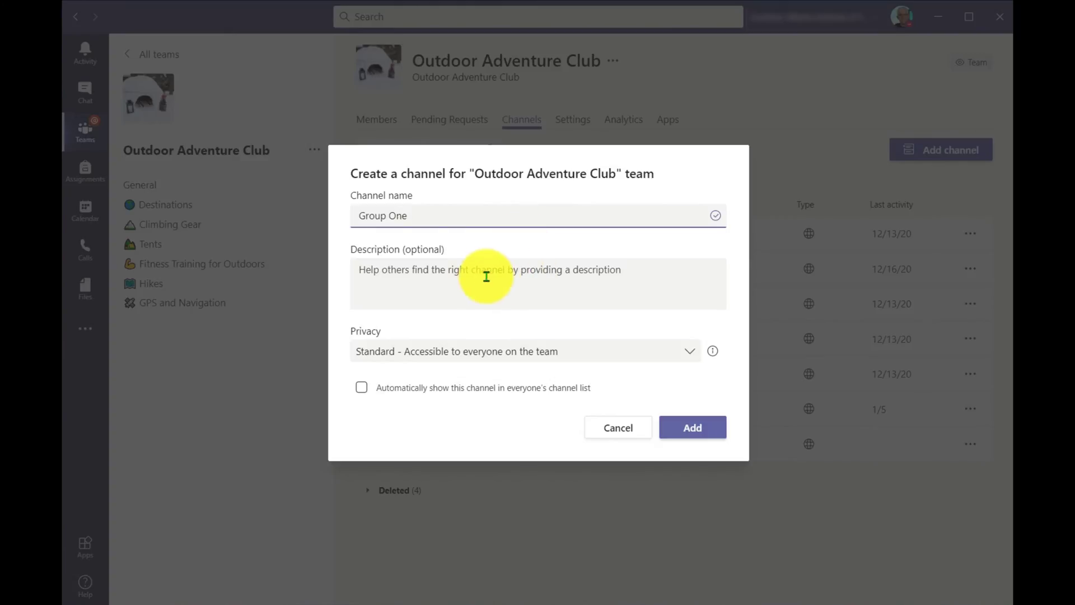
{"action": "left_click", "coordinate": [455, 274]}
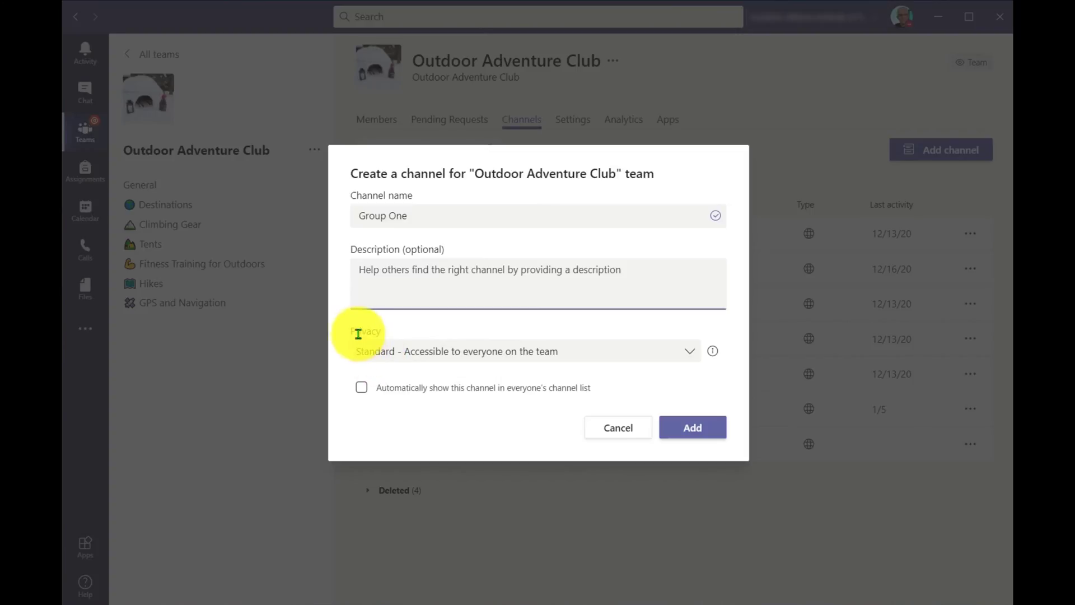
{"action": "left_click", "coordinate": [688, 353]}
{"action": "left_click", "coordinate": [425, 425]}
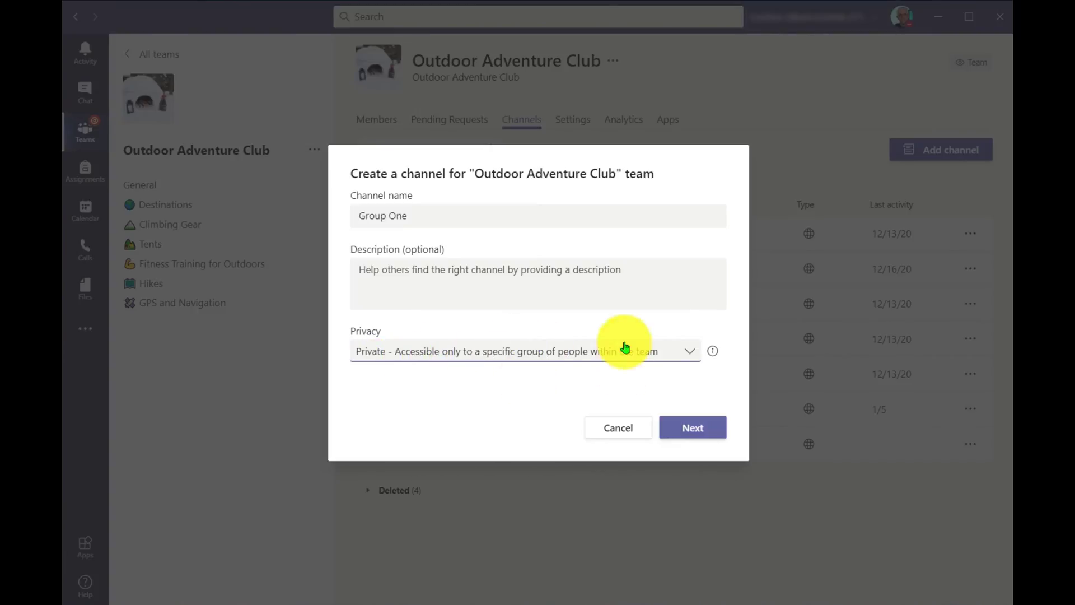
{"action": "left_click", "coordinate": [705, 434]}
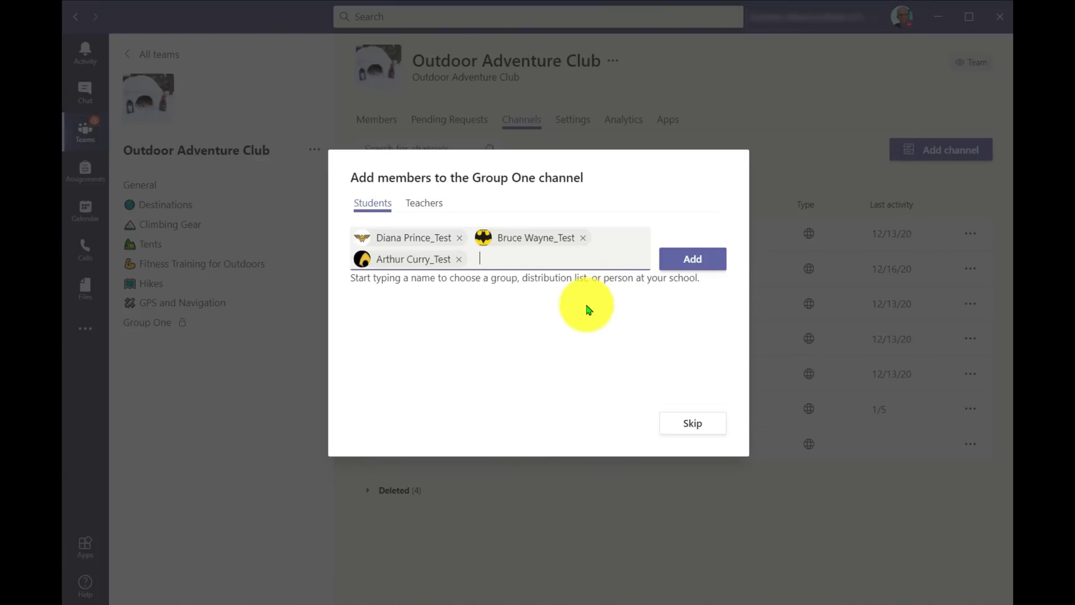
{"action": "left_click", "coordinate": [678, 264]}
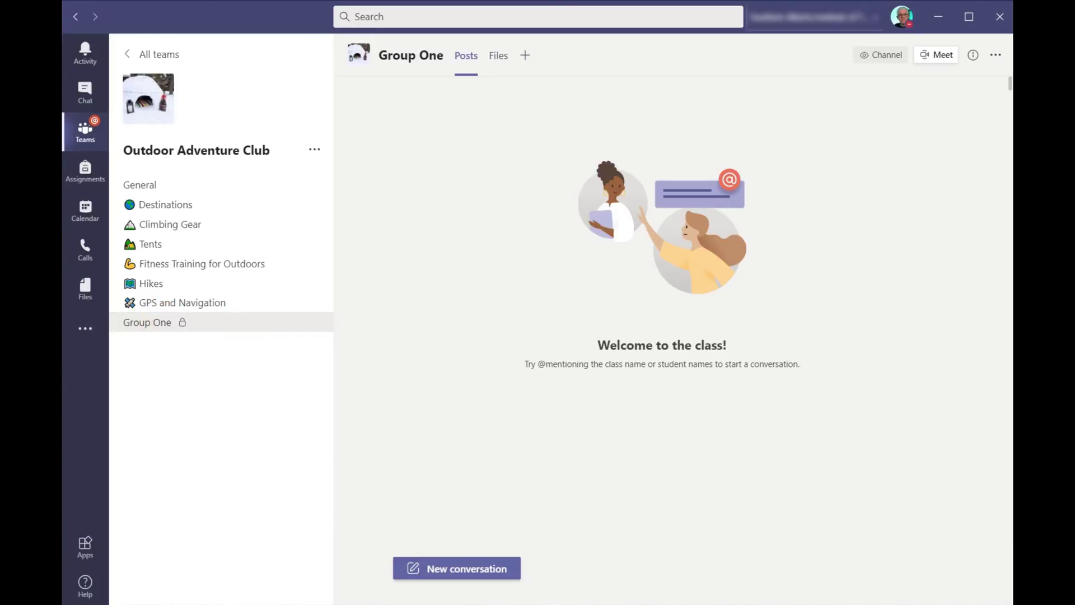
Switch to the VNC Viewer window to view the team from a student's account
{"action": "key", "text": "alt+Tab"}
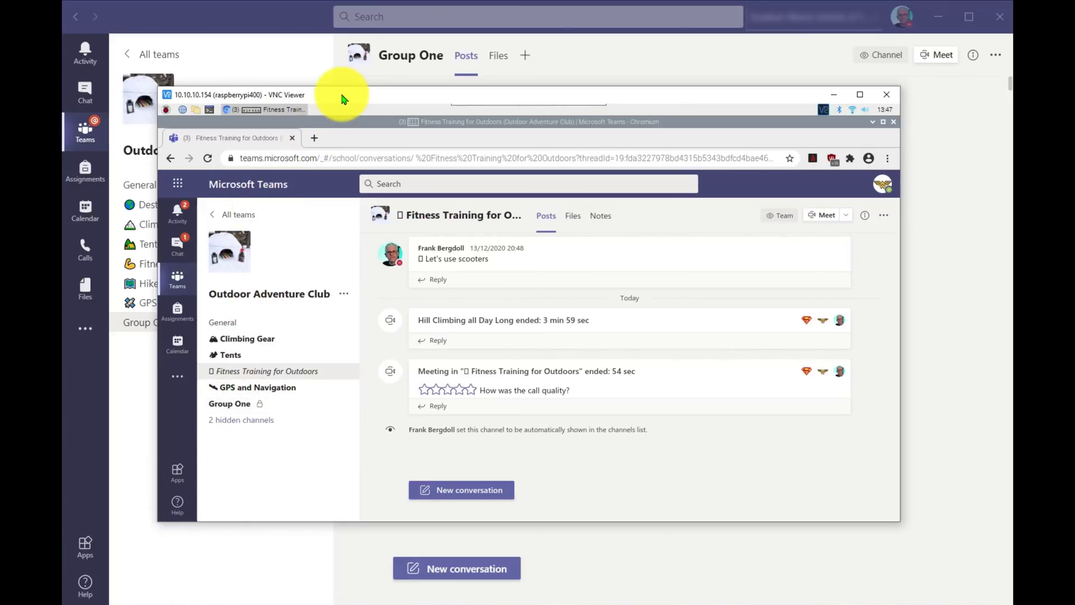
From the student's account, post the message "Let's do better than Group Two!" in the private Group One channel
{"action": "left_click_drag", "start_coordinate": [343, 96], "coordinate": [275, 48]}
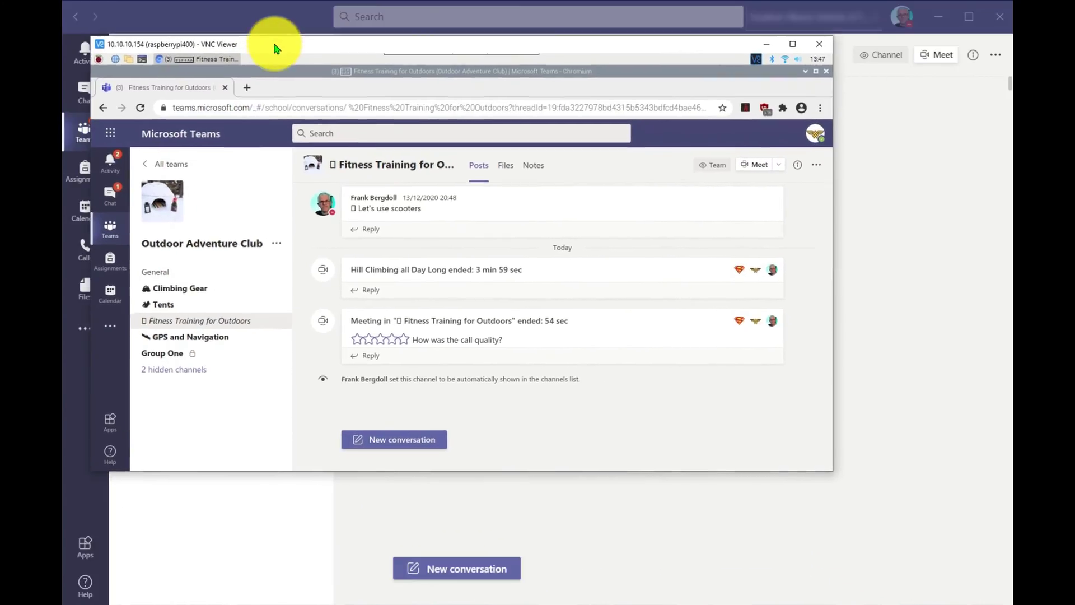
{"action": "left_click", "coordinate": [173, 355]}
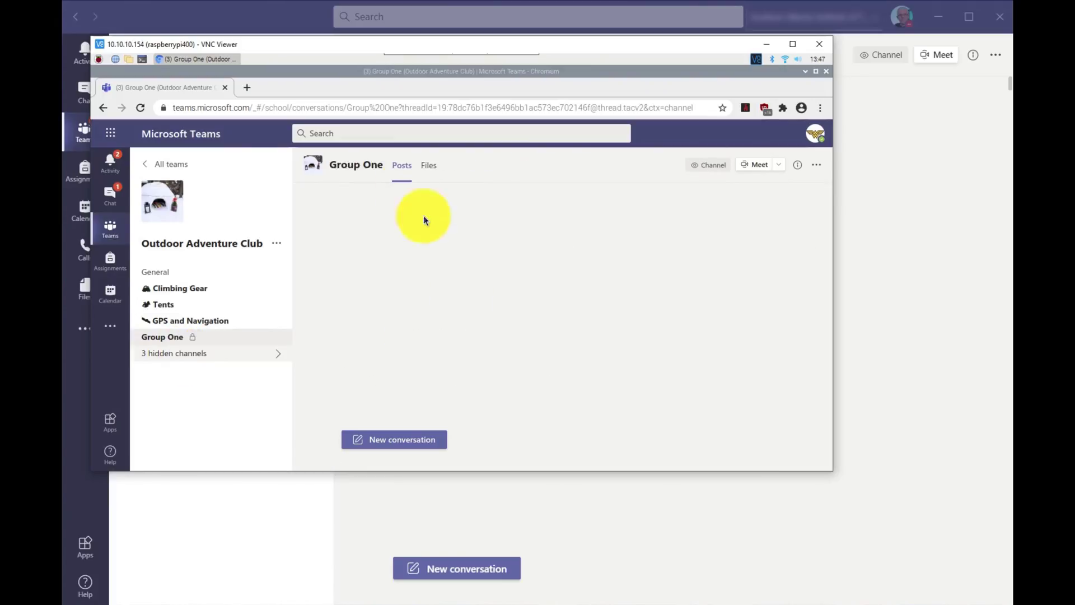
{"action": "left_click", "coordinate": [391, 443]}
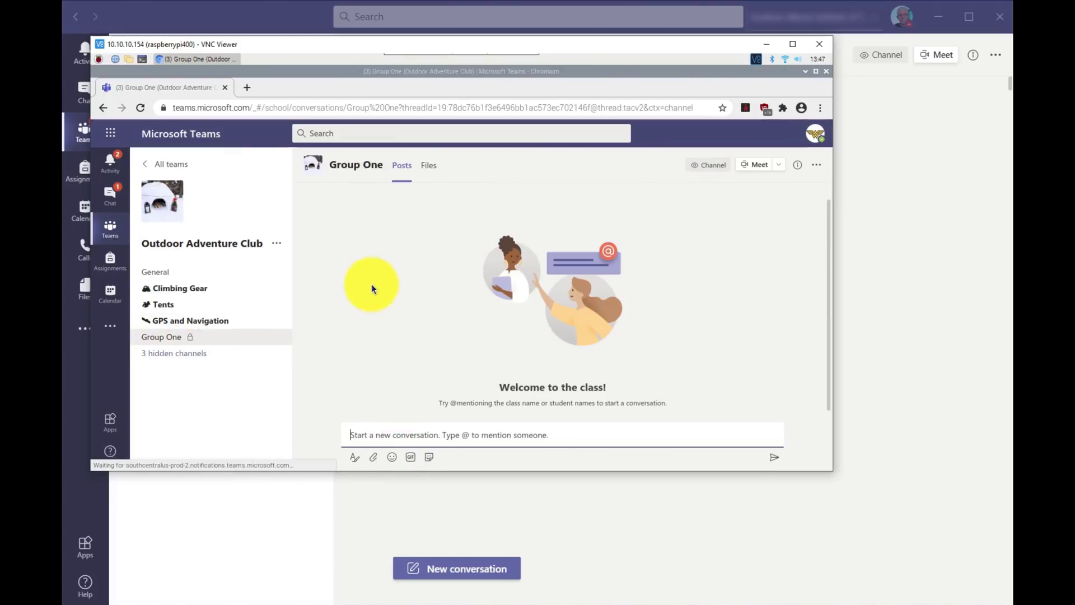
{"action": "left_click", "coordinate": [411, 434]}
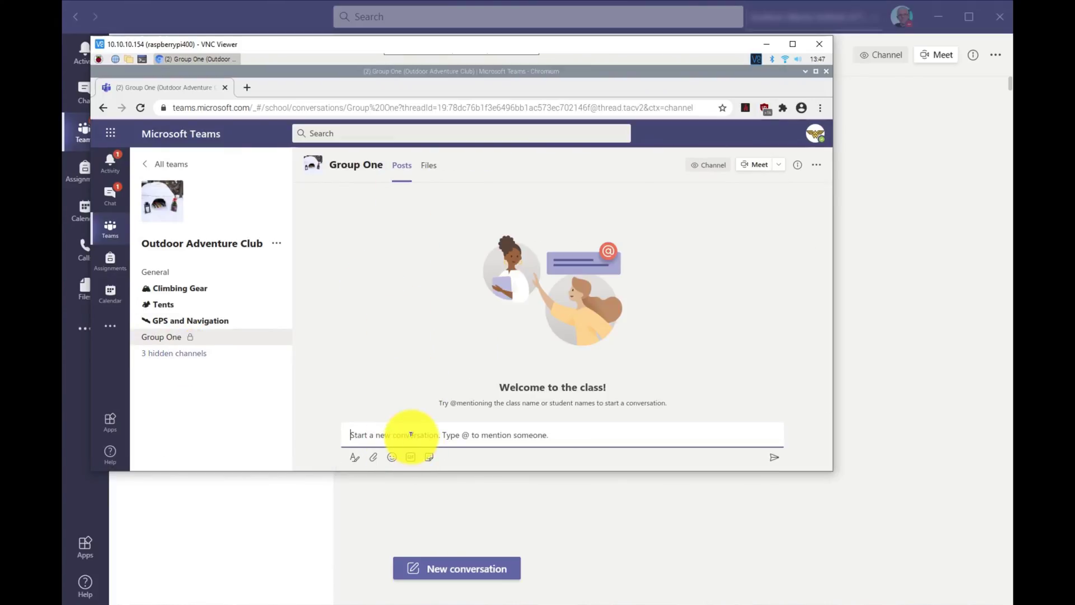
{"action": "type", "text": "Let's"}
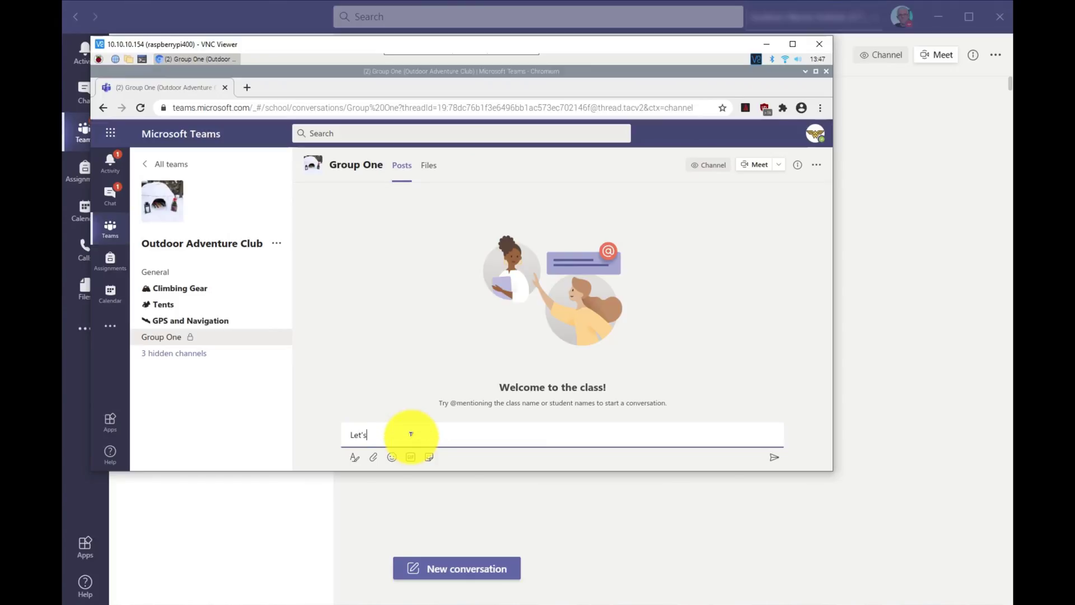
{"action": "type", "text": " do better than Group Tweo!"}
{"action": "key", "text": "BackSpace"}
{"action": "key", "text": "BackSpace"}
{"action": "key", "text": "BackSpace"}
{"action": "type", "text": "o"}
{"action": "left_click", "coordinate": [779, 458]}
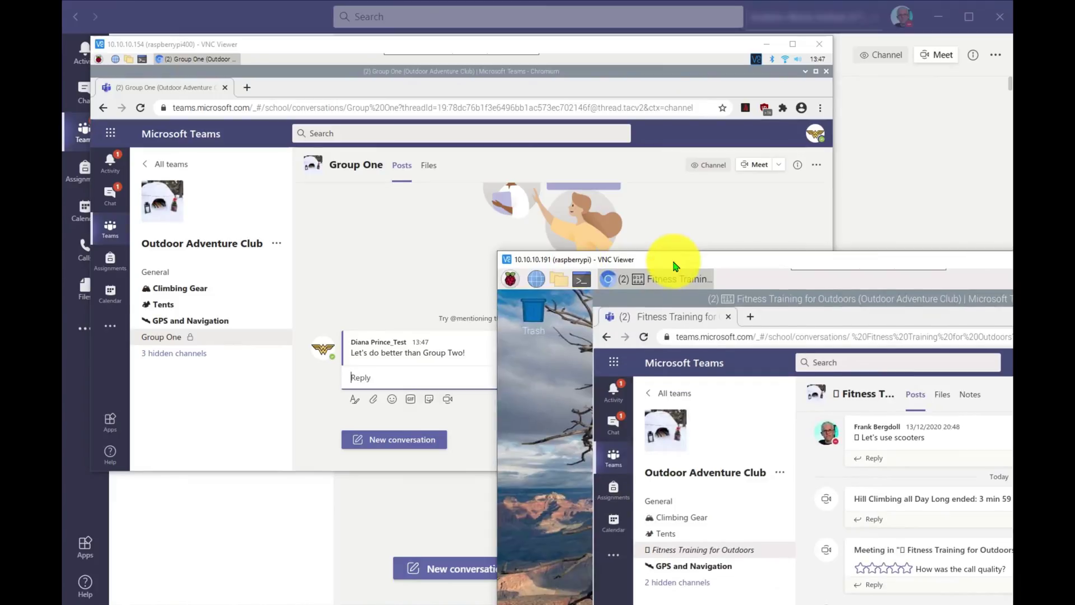
In the second student's VNC Viewer session, enlarge the browser and check the Outdoor Adventure Club team's hidden channels for Group One
{"action": "left_click_drag", "start_coordinate": [680, 268], "coordinate": [404, 134]}
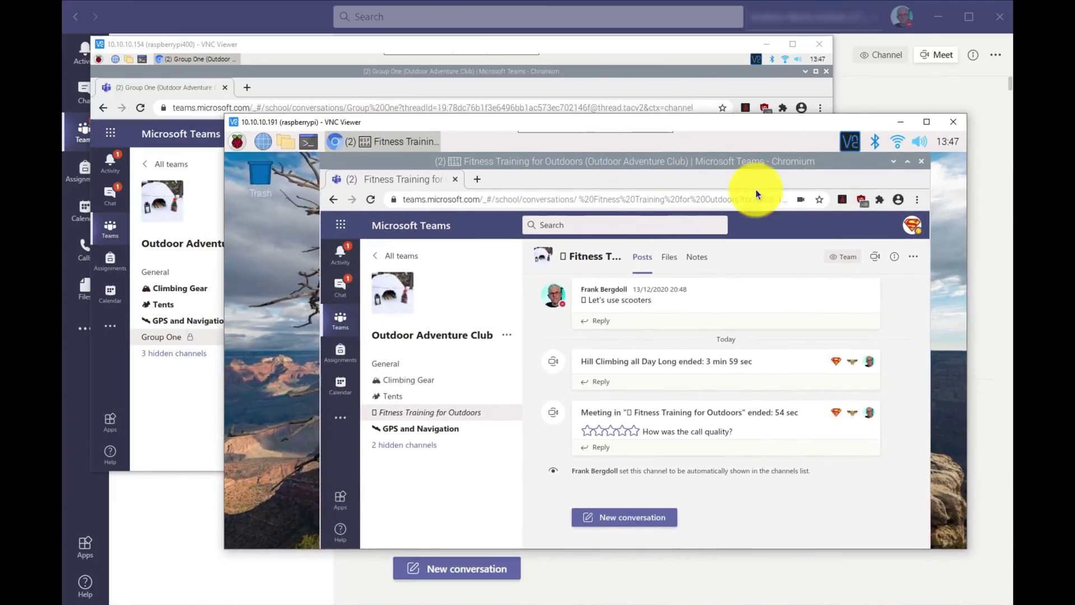
{"action": "left_click", "coordinate": [908, 162]}
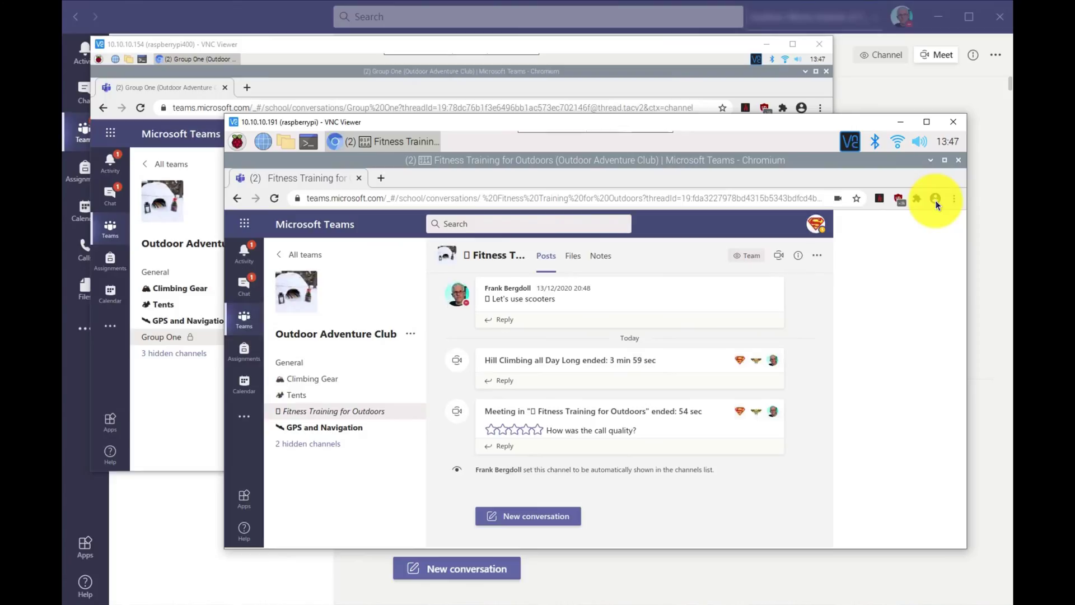
{"action": "left_click", "coordinate": [935, 199]}
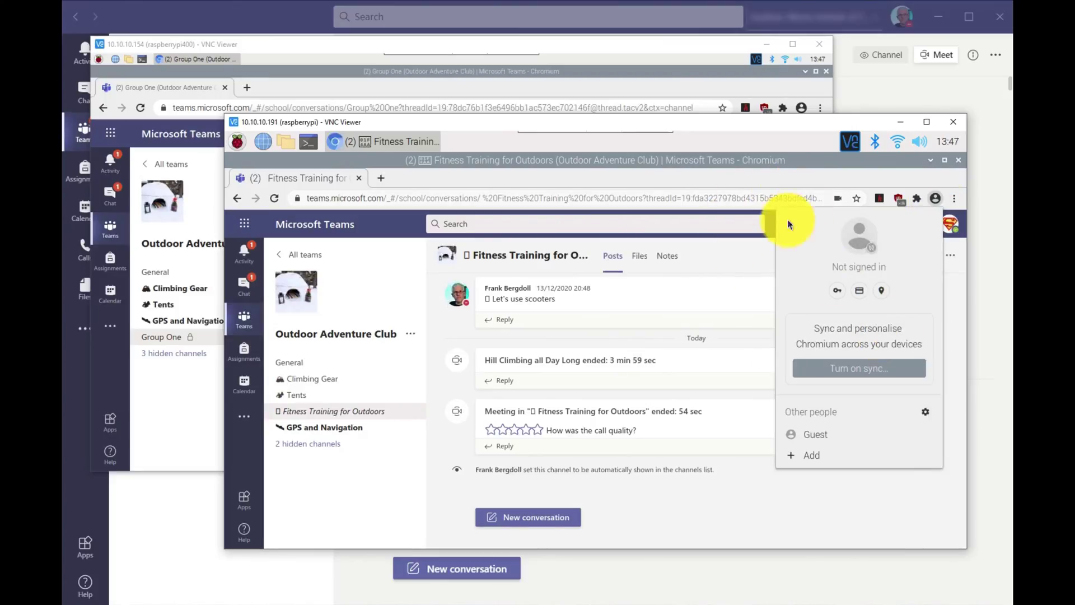
{"action": "left_click", "coordinate": [409, 355]}
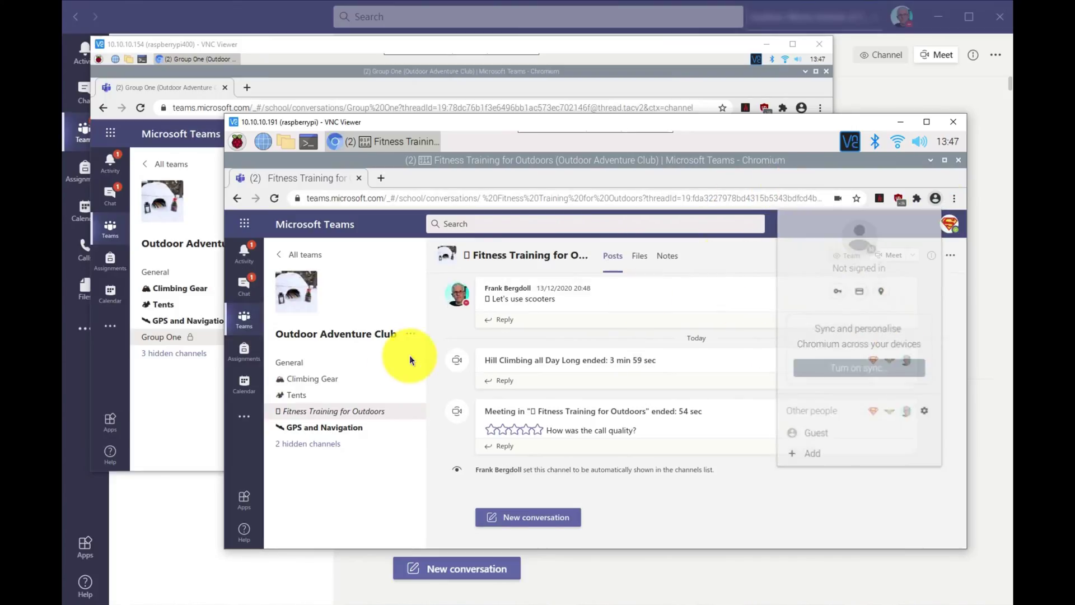
{"action": "left_click", "coordinate": [310, 443]}
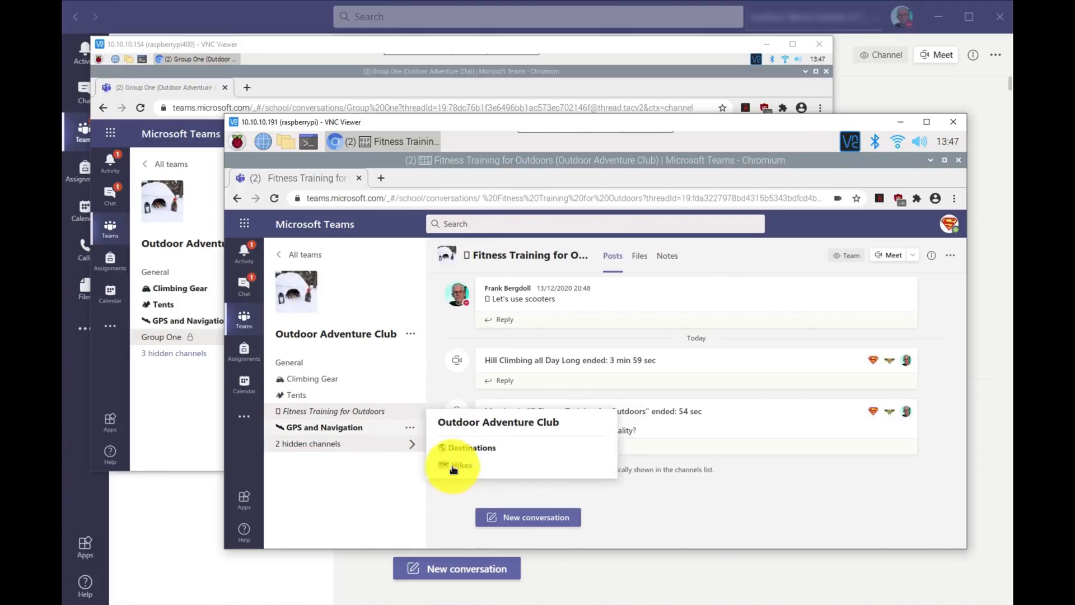
{"action": "left_click", "coordinate": [335, 468]}
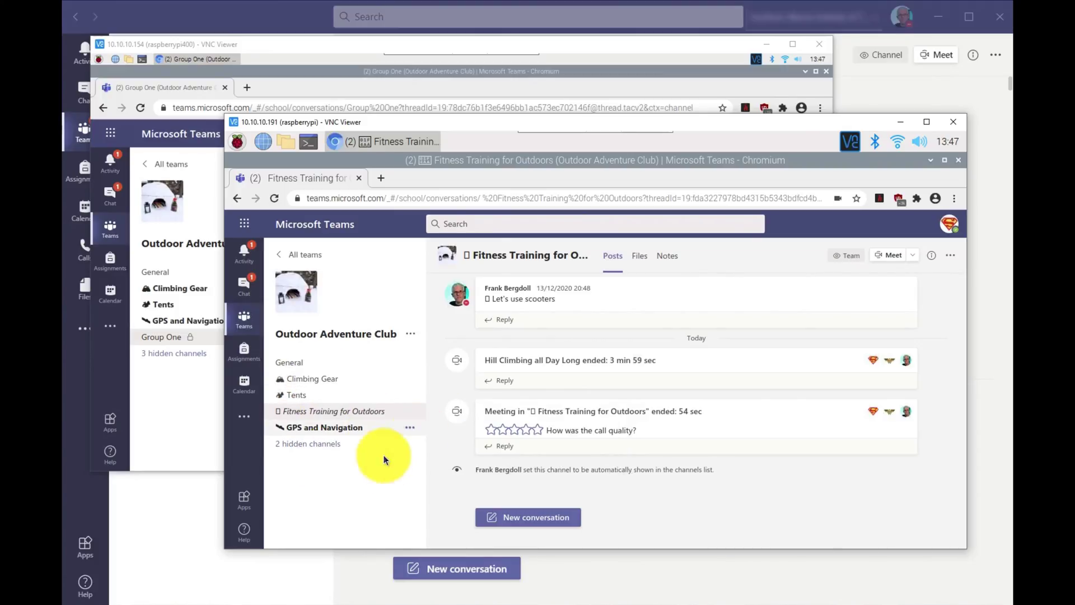
Switch back to the teacher's Teams window and review the owners and members of the Group One channel, returning to its posts
{"action": "left_click_drag", "start_coordinate": [446, 116], "coordinate": [460, 171]}
{"action": "left_click", "coordinate": [460, 169]}
{"action": "left_click", "coordinate": [865, 118]}
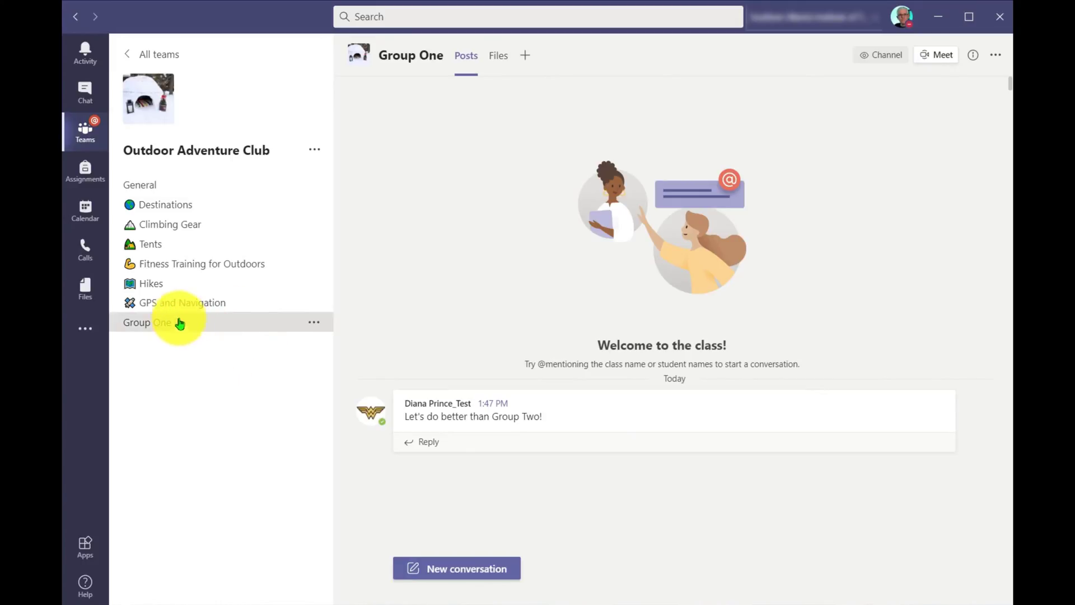
{"action": "left_click", "coordinate": [317, 325]}
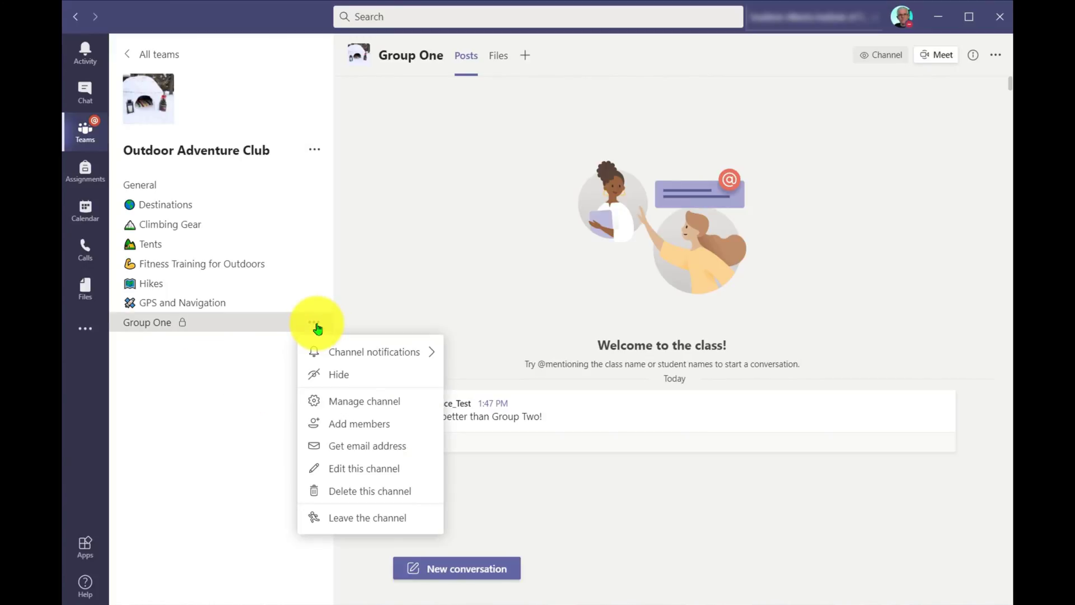
{"action": "left_click", "coordinate": [362, 399]}
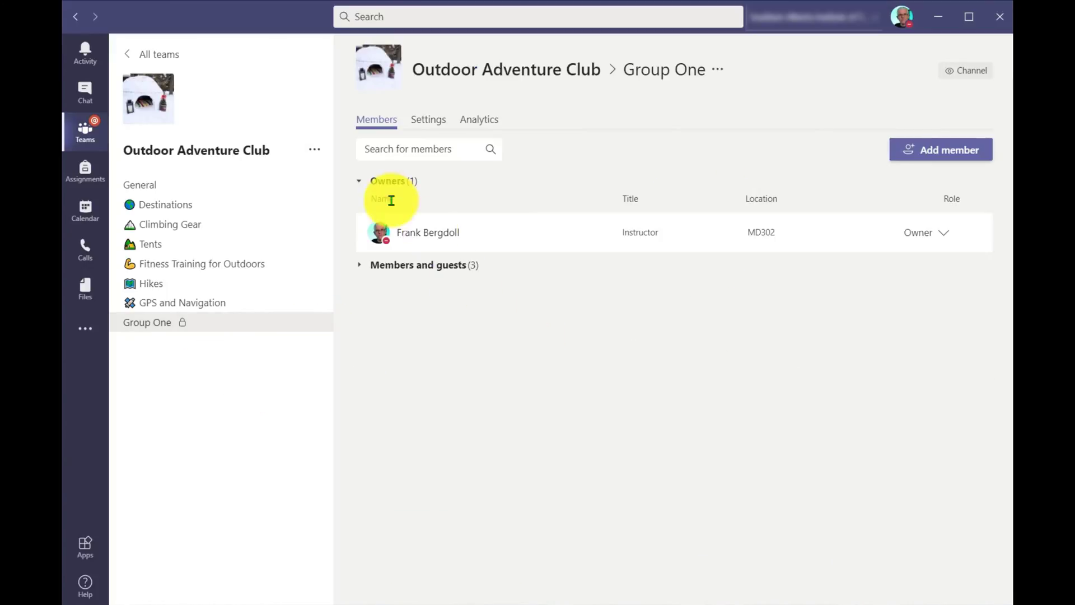
{"action": "left_click", "coordinate": [396, 272]}
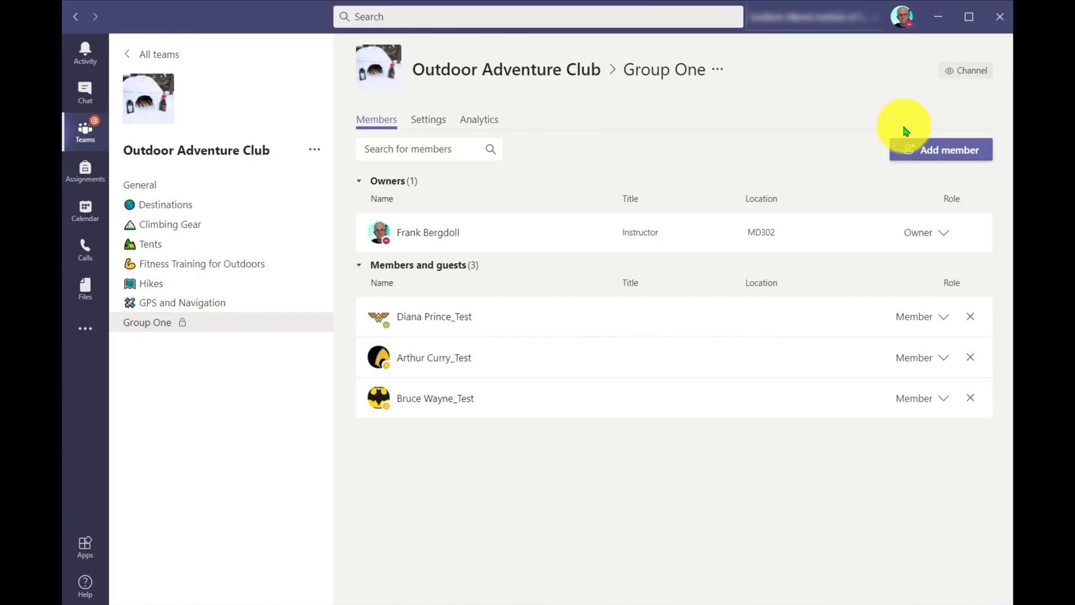
{"action": "left_click", "coordinate": [125, 328]}
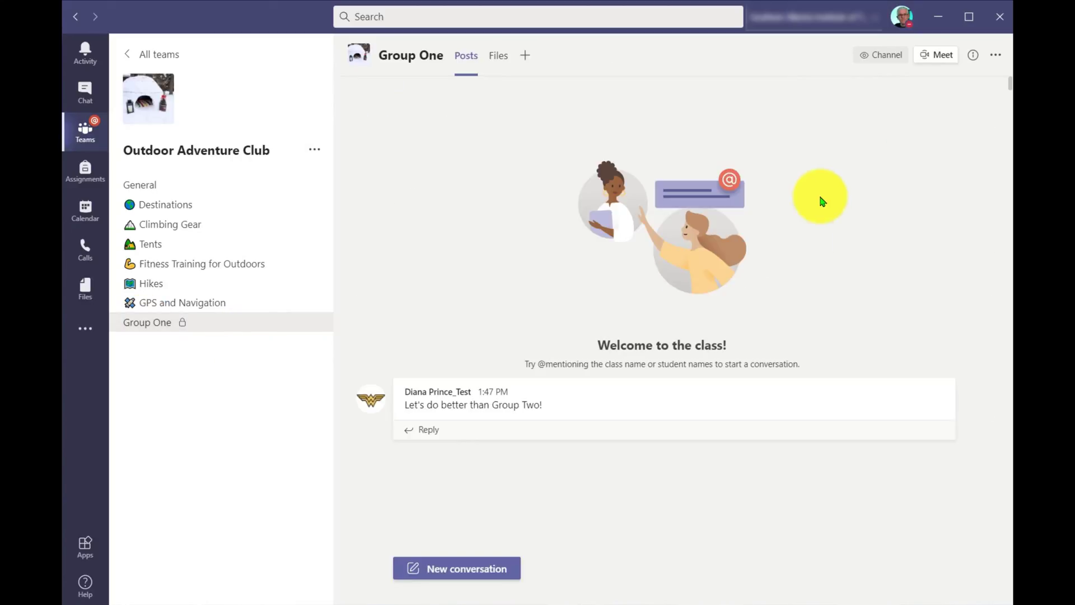